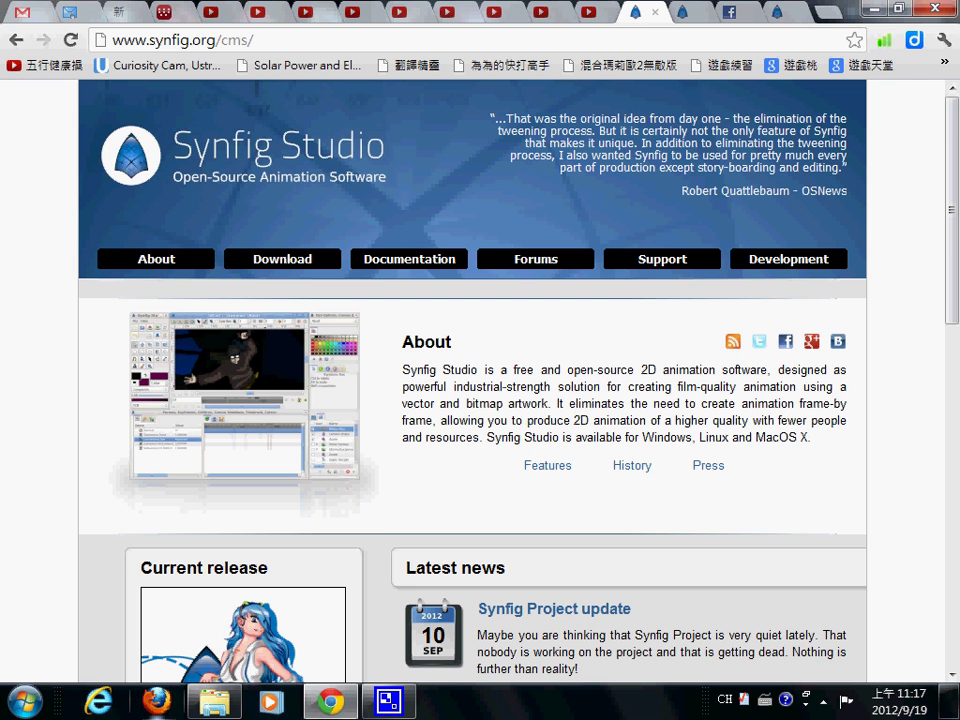
Open Synfig Studio, then reposition and enlarge the animation window so the entire canvas fits in it
left_click(25, 701)
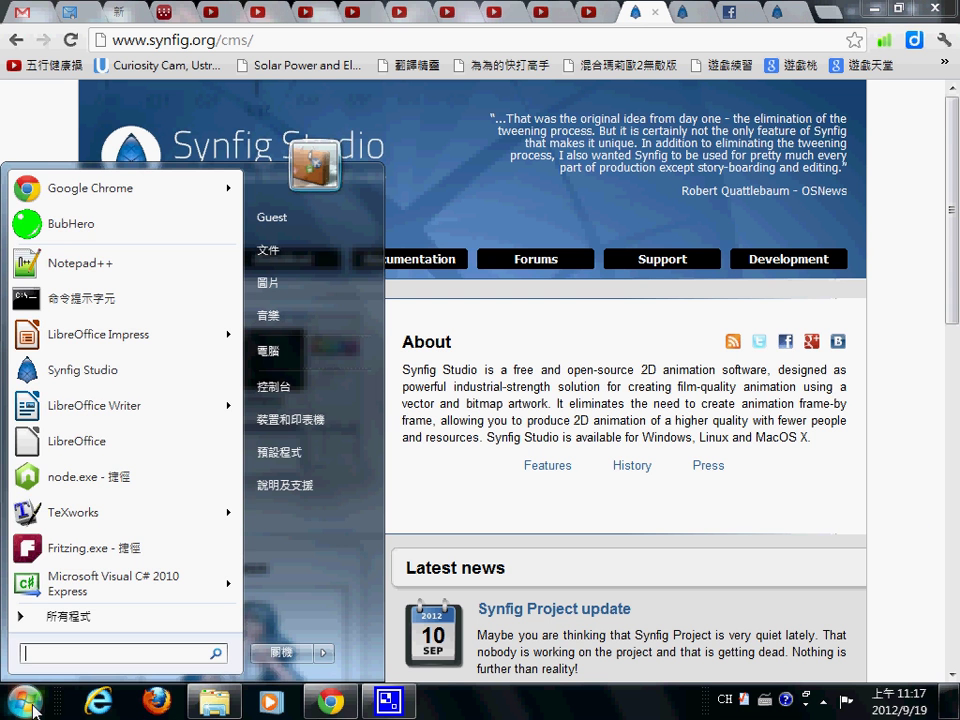
left_click(122, 384)
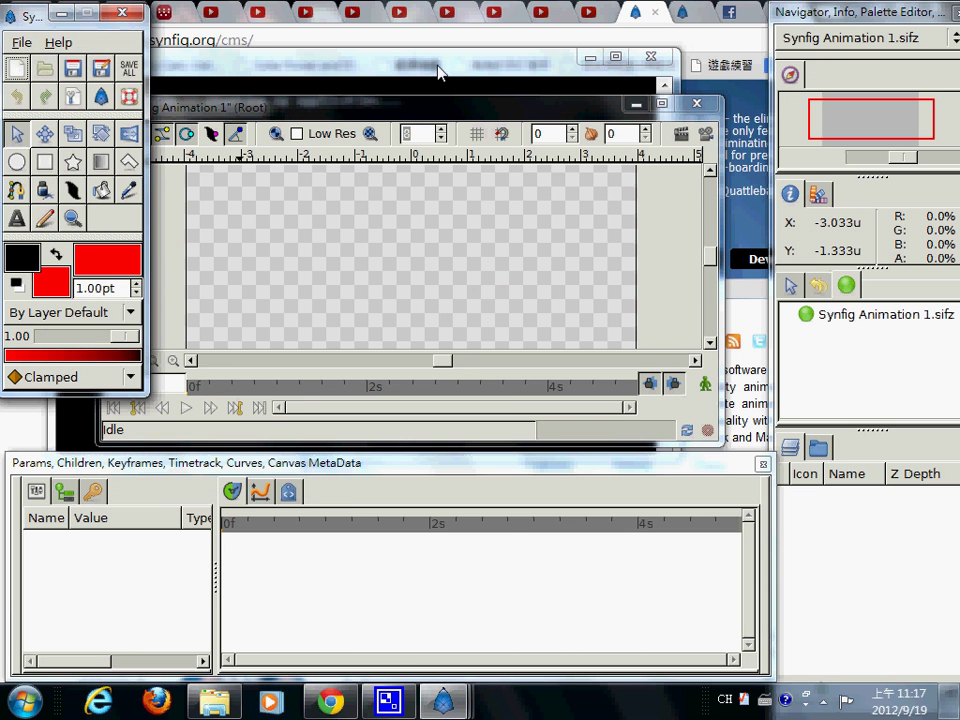
left_click_drag(456, 100, 508, 20)
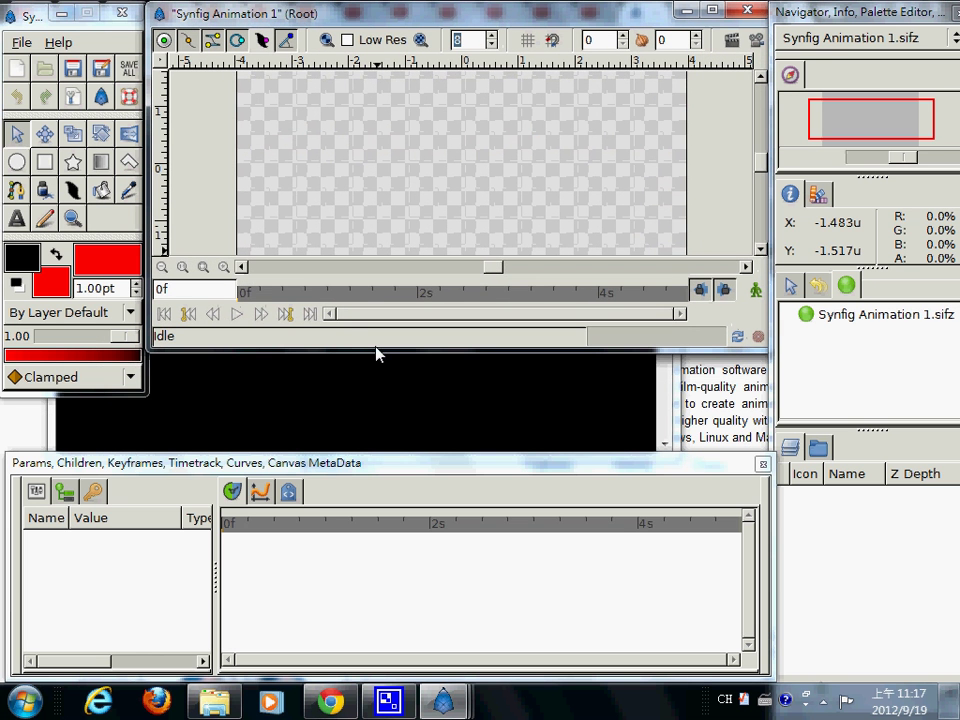
left_click_drag(380, 351, 375, 441)
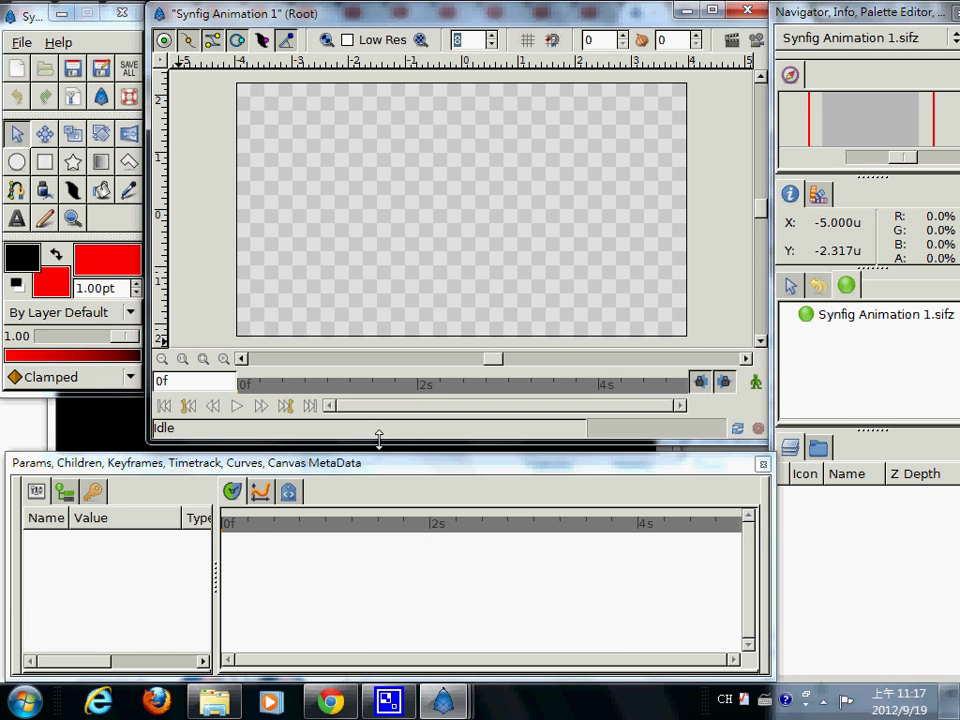
left_click_drag(379, 438, 375, 456)
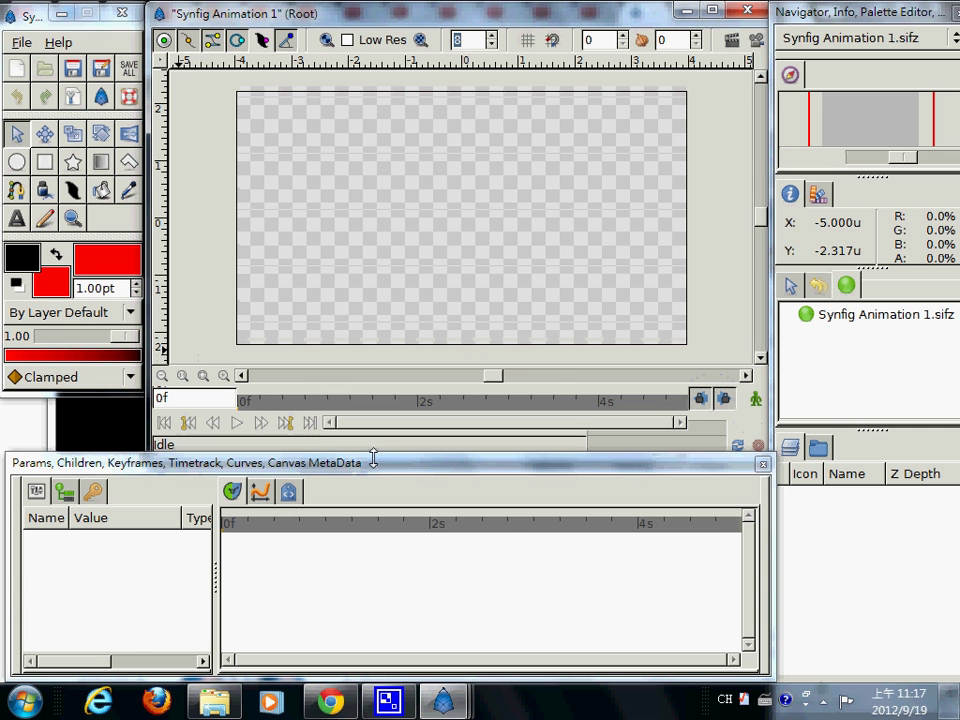
Set the fill color to black (000000) and draw a background rectangle covering the whole canvas
left_click(62, 287)
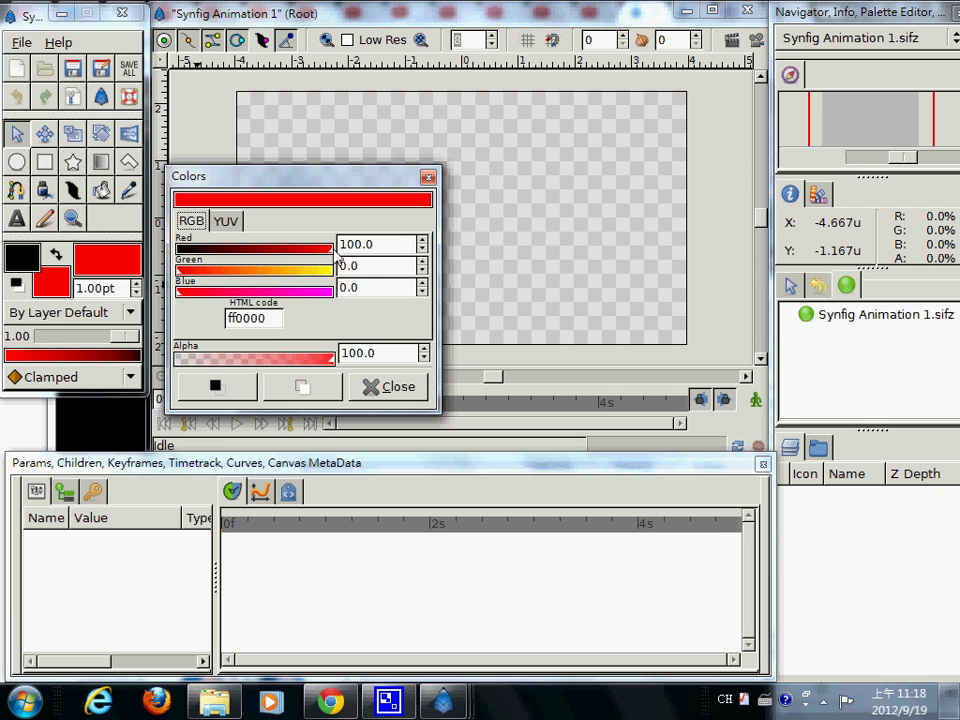
left_click_drag(321, 252, 177, 258)
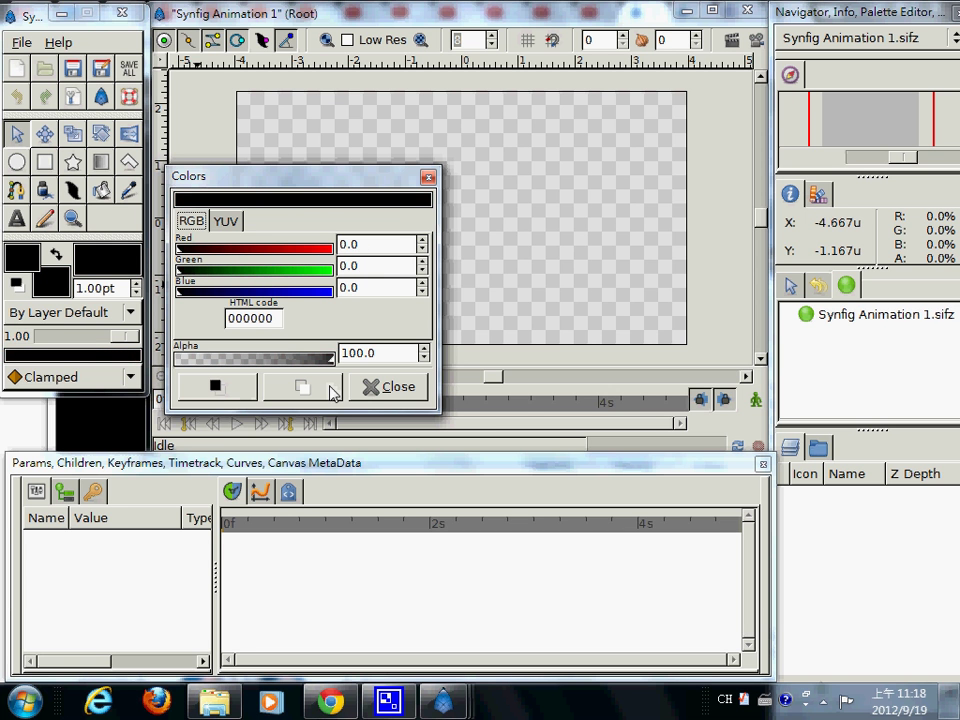
left_click(362, 389)
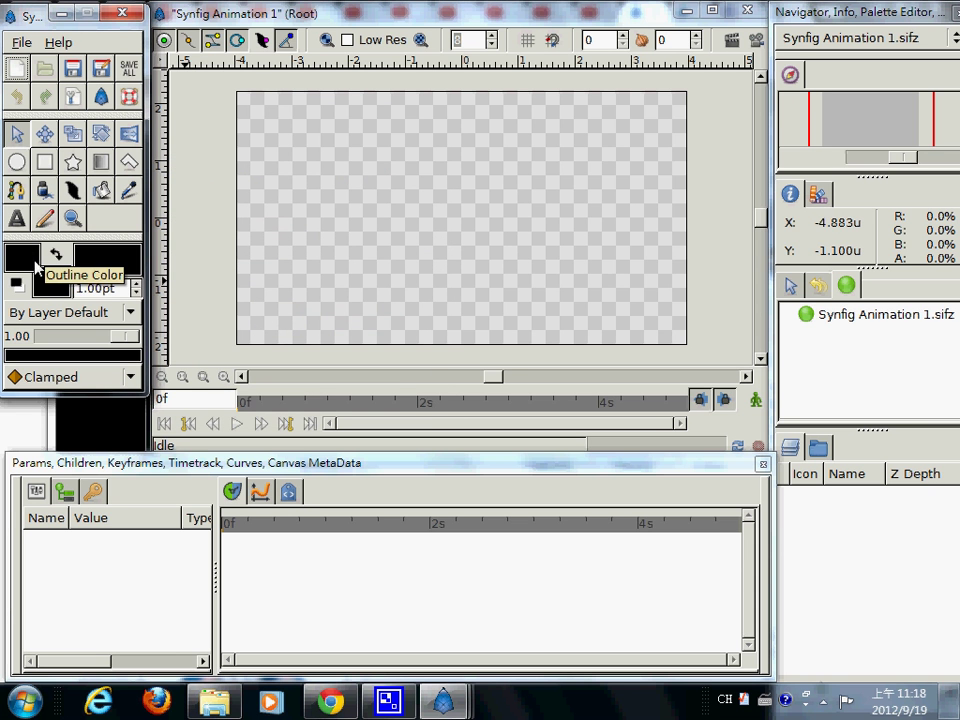
left_click(42, 163)
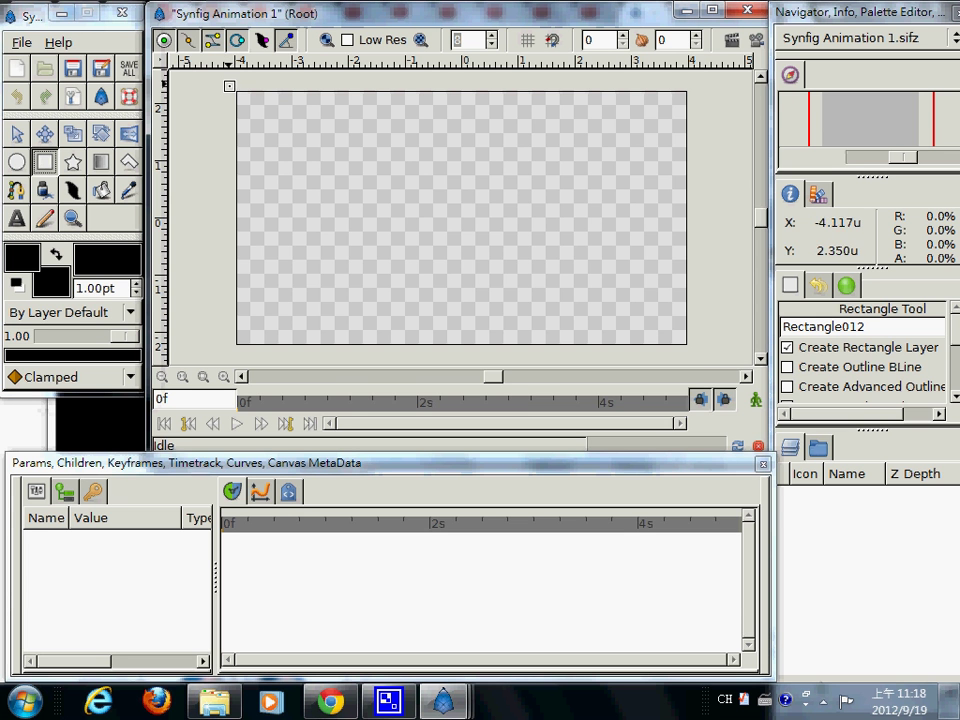
left_click_drag(231, 86, 701, 365)
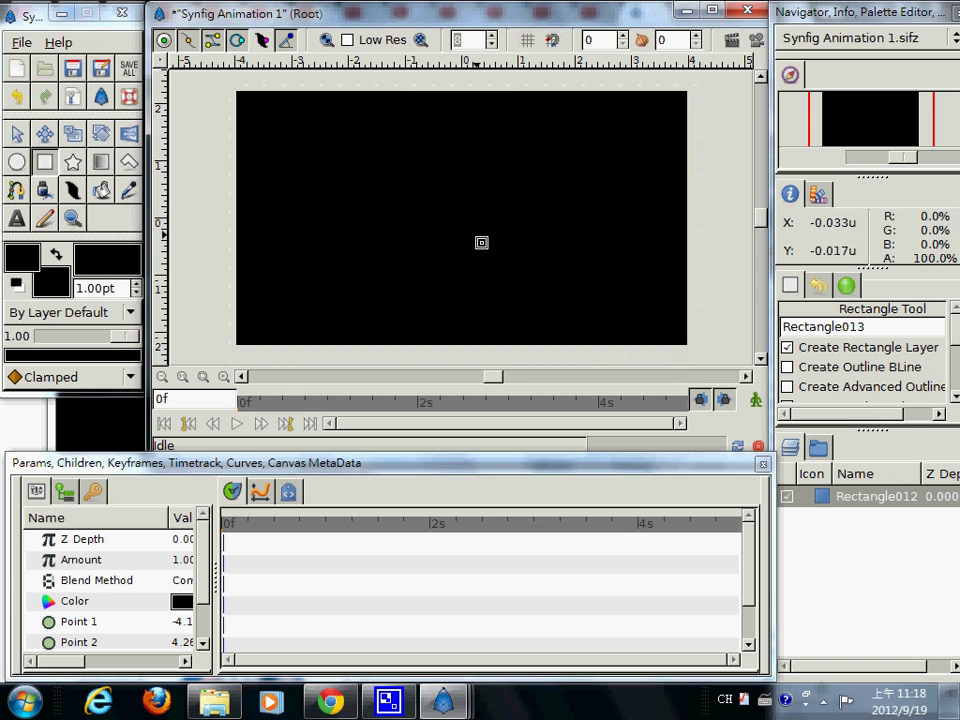
Set the fill color to red (ff0000) and draw a circle of about 0.38u radius near the canvas's upper-left corner
left_click(16, 163)
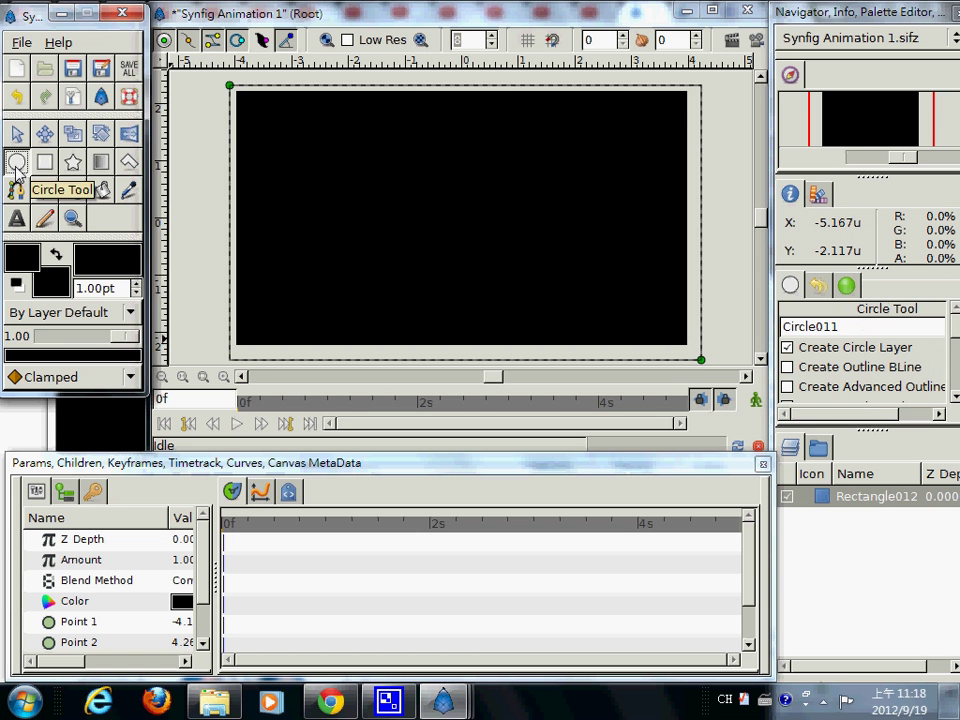
left_click(52, 282)
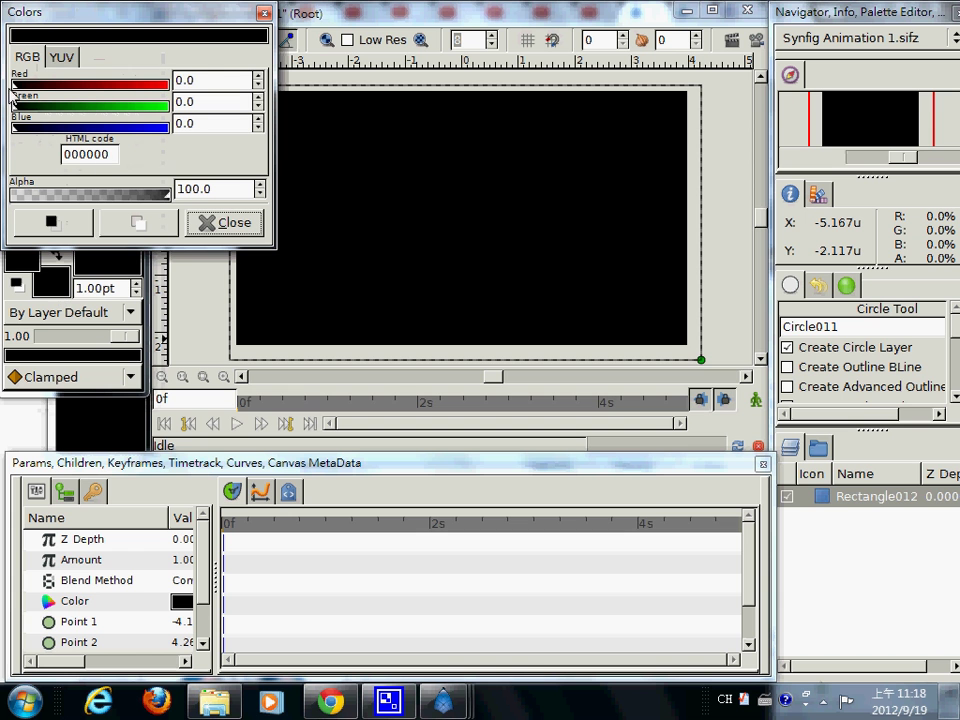
left_click_drag(14, 83, 173, 88)
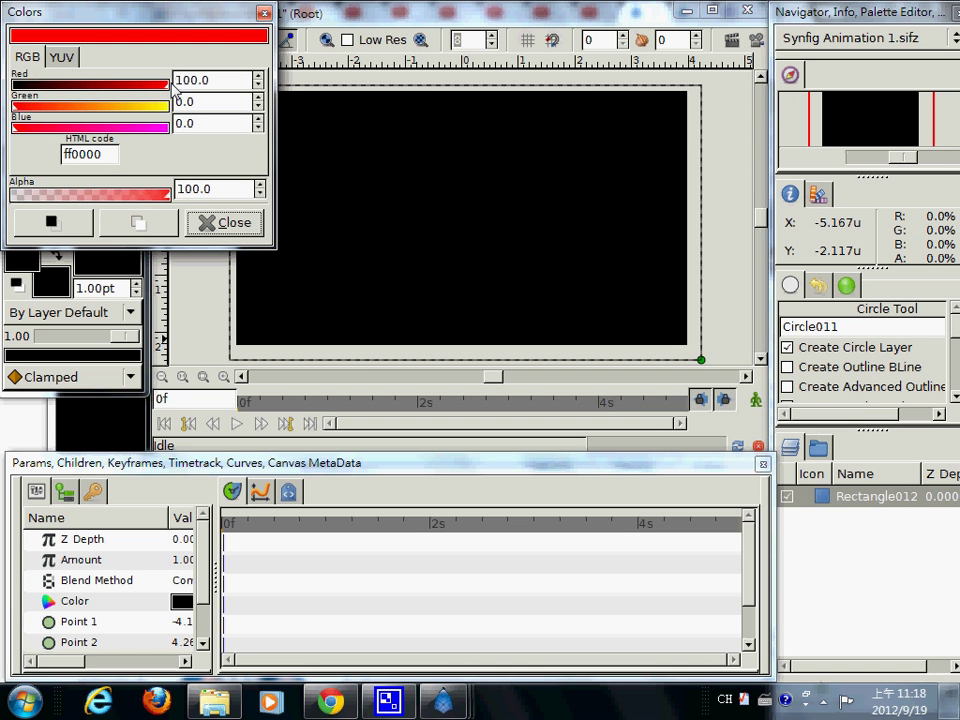
left_click(240, 223)
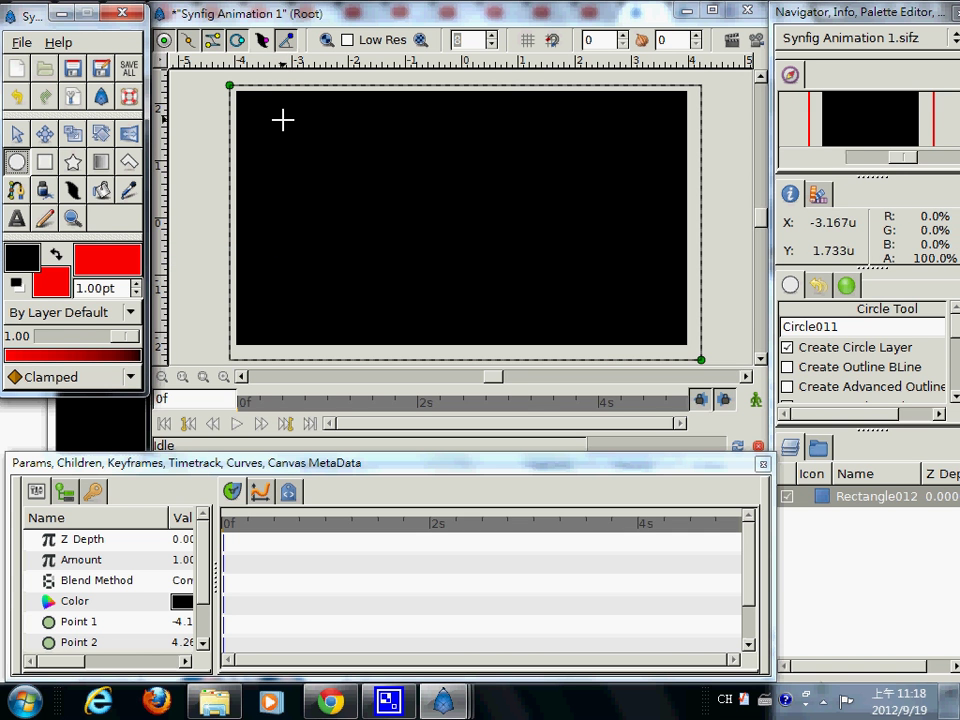
left_click_drag(282, 120, 305, 146)
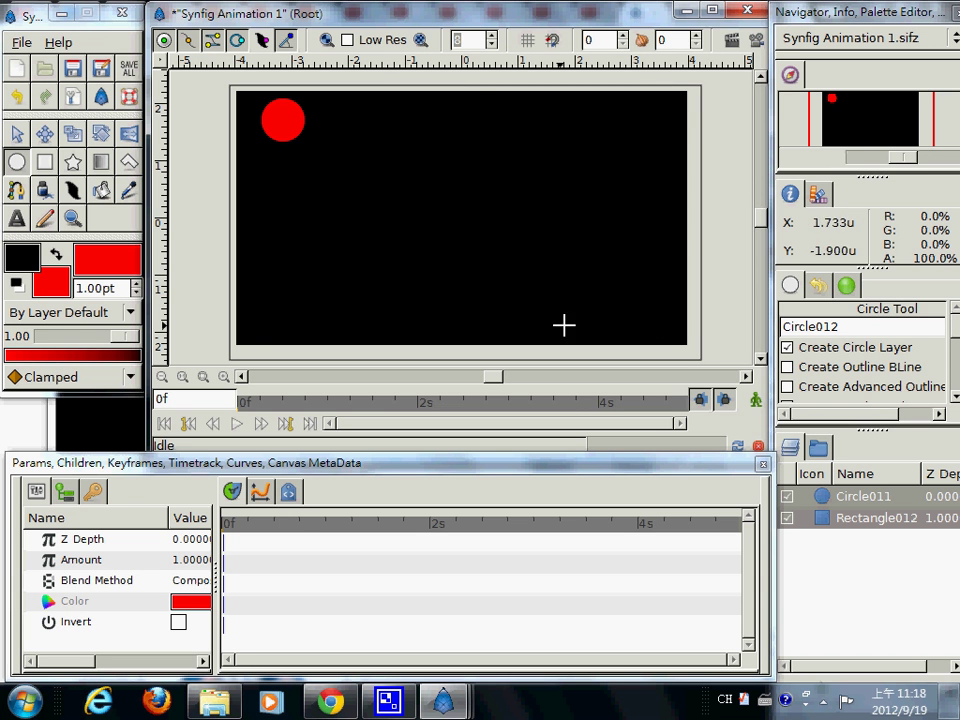
Turn on animate editing mode and add a keyframe at frame 0f
left_click(756, 401)
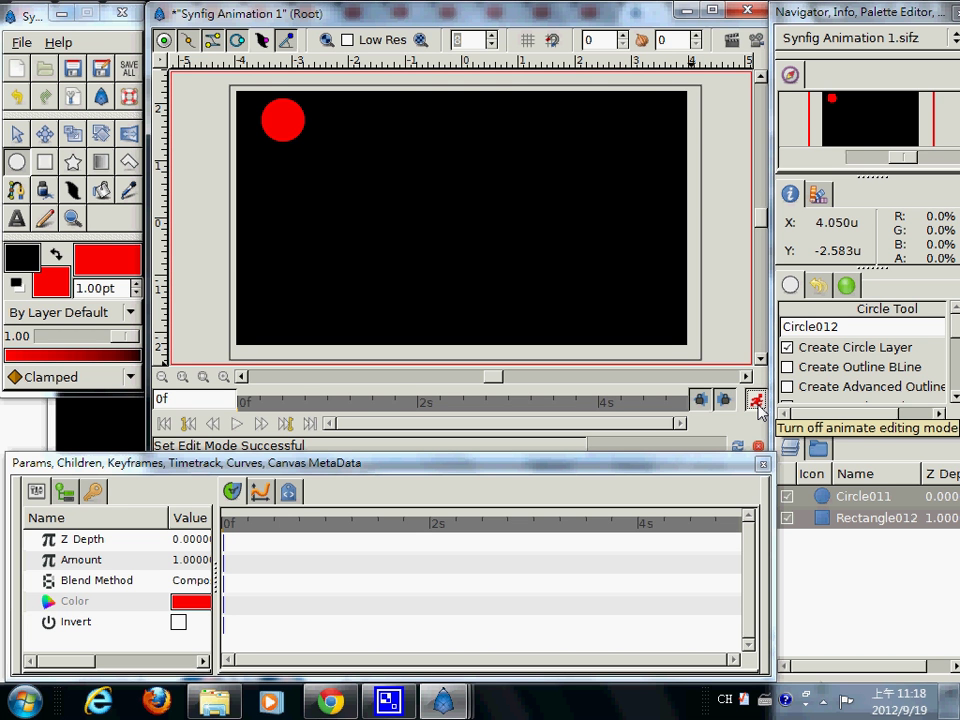
left_click(756, 402)
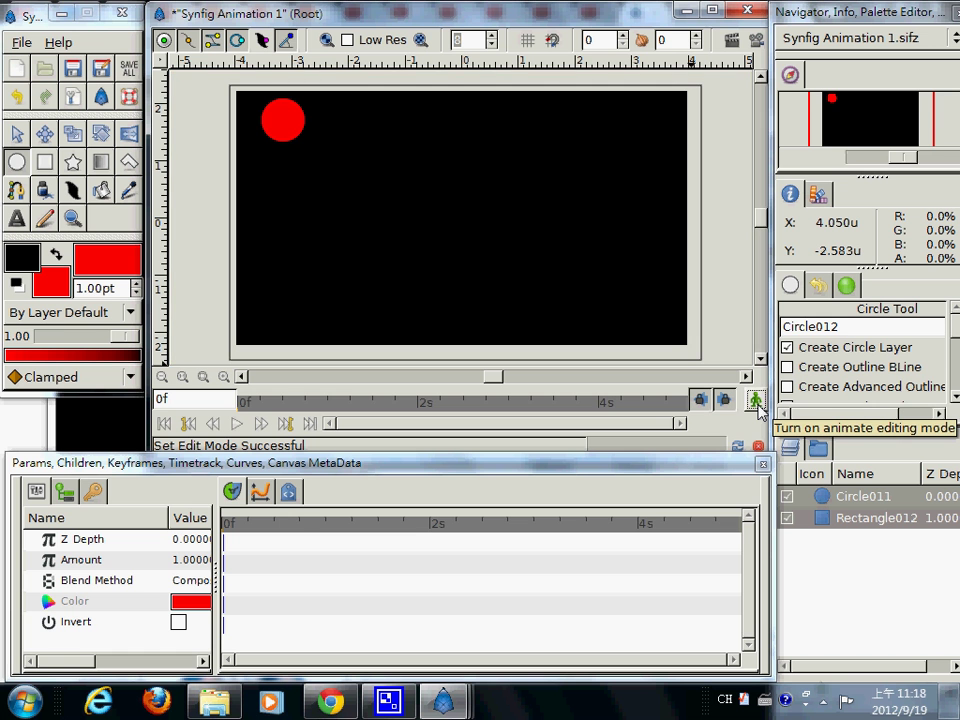
left_click(756, 402)
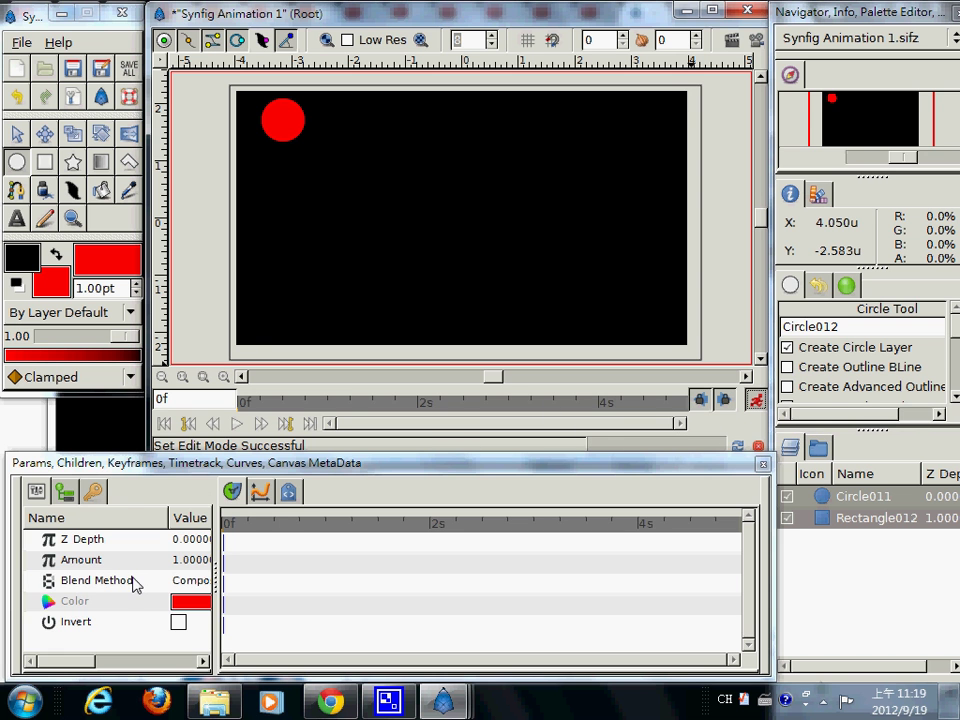
left_click(94, 493)
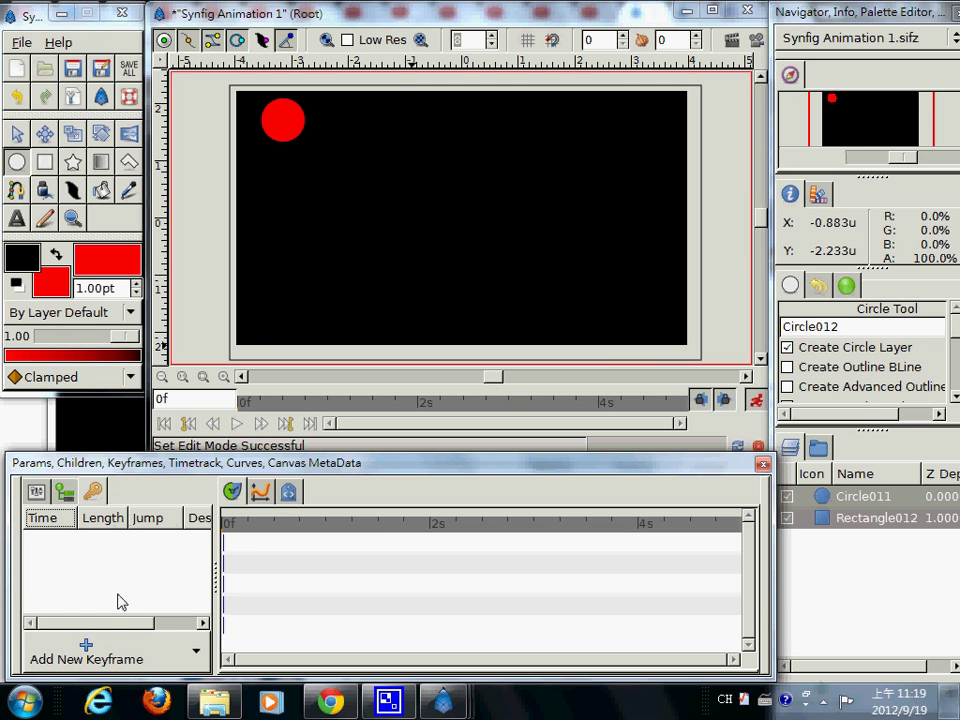
left_click(108, 666)
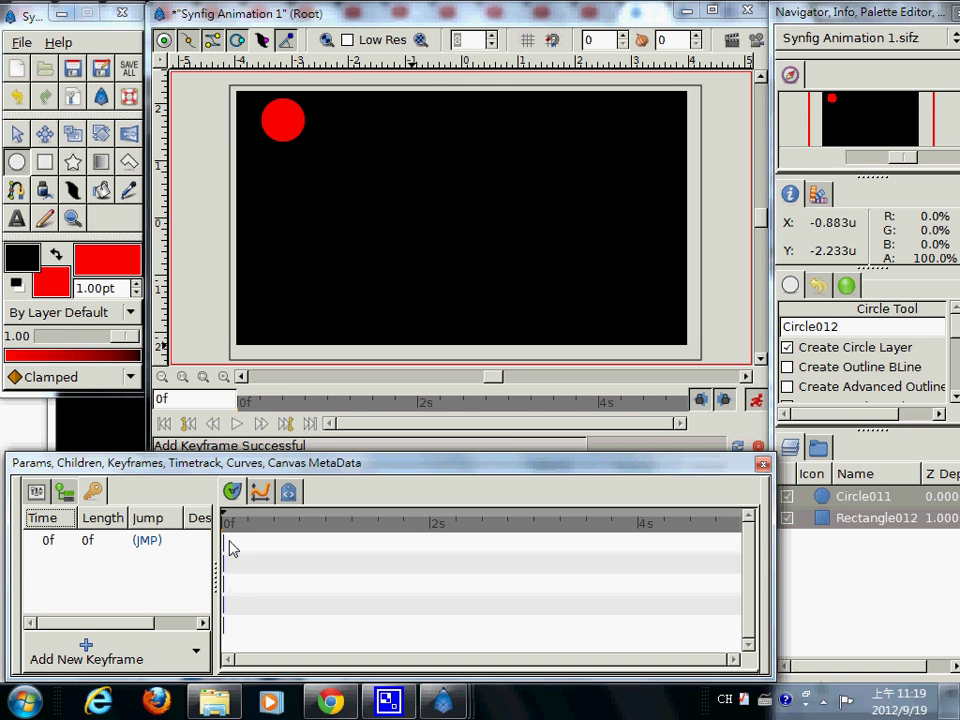
Set the current time to 1s and add a keyframe there
double_click(189, 399)
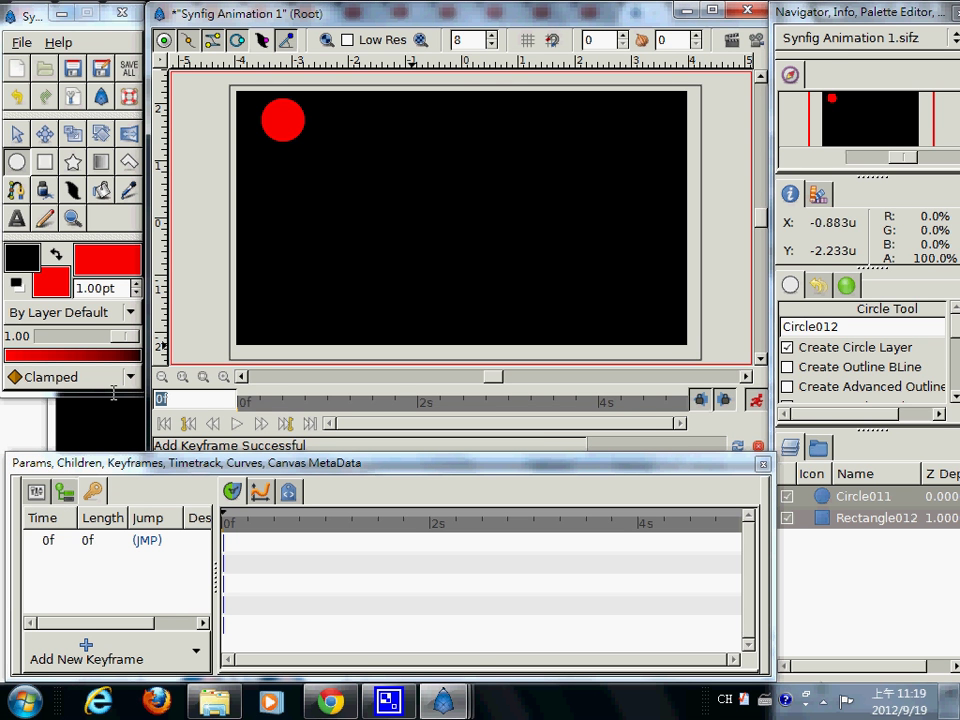
type("1s")
key("Return")
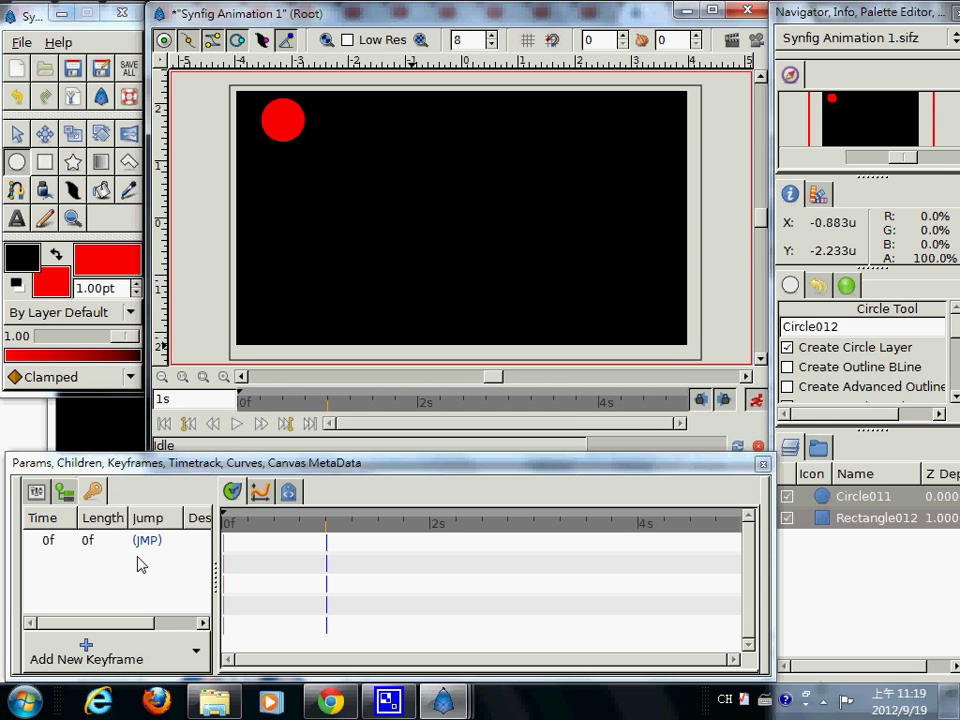
left_click(87, 658)
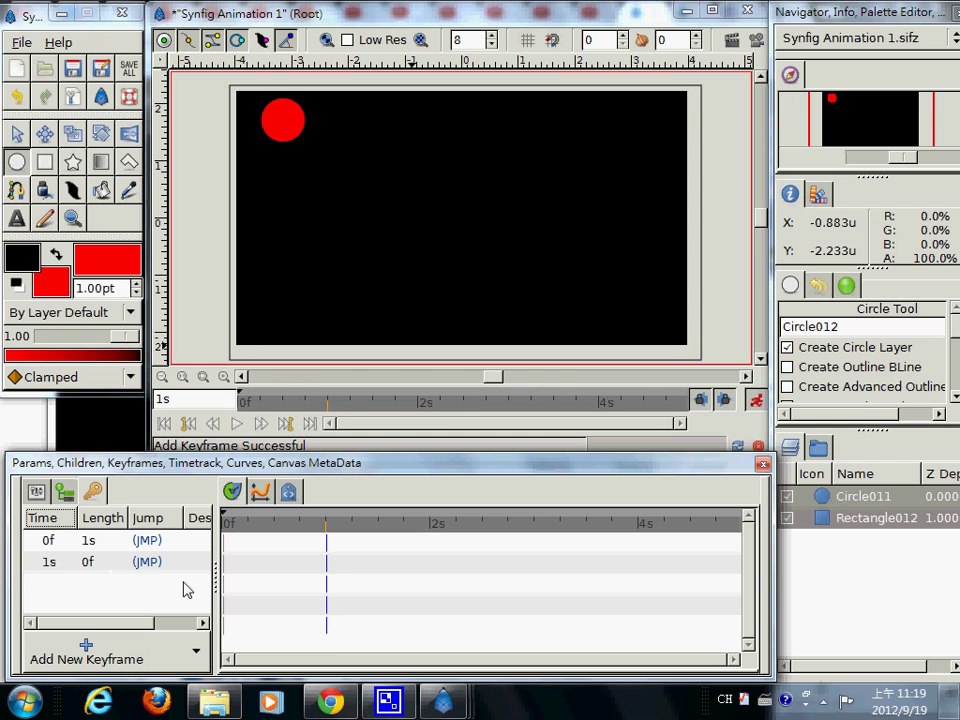
At the 1s keyframe, move the red circle to the canvas's upper-right corner and play the animation
left_click(80, 566)
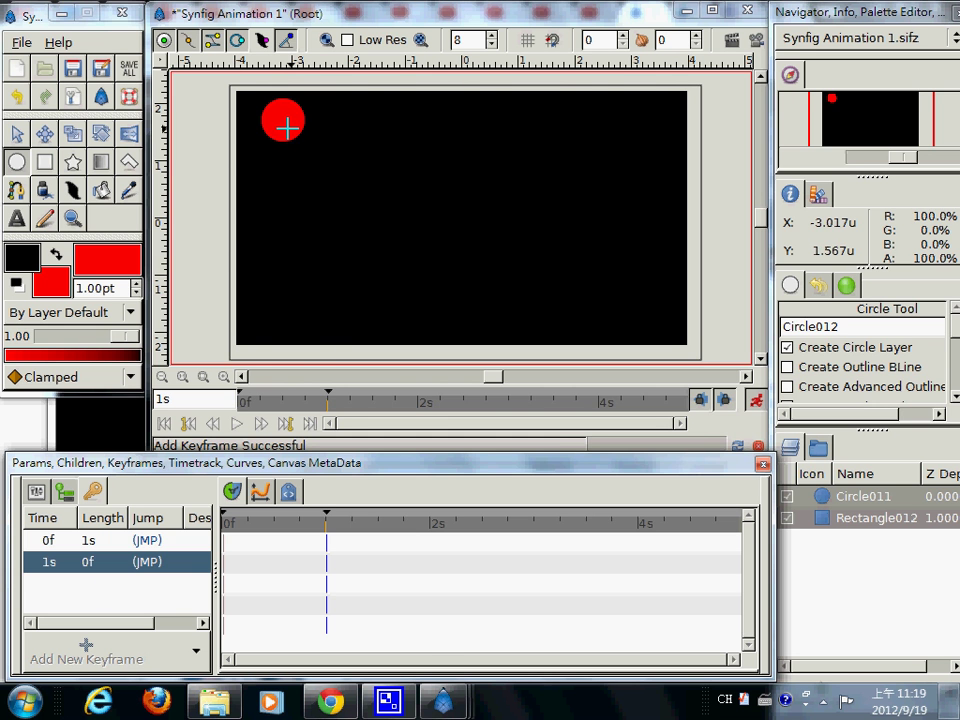
left_click(18, 138)
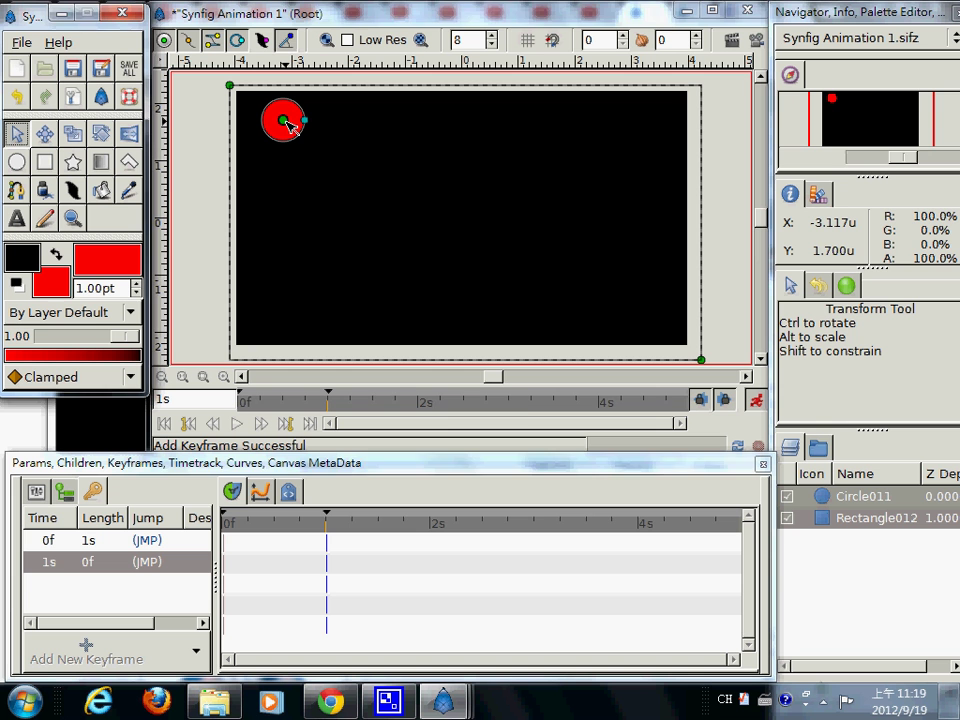
left_click_drag(288, 124, 641, 127)
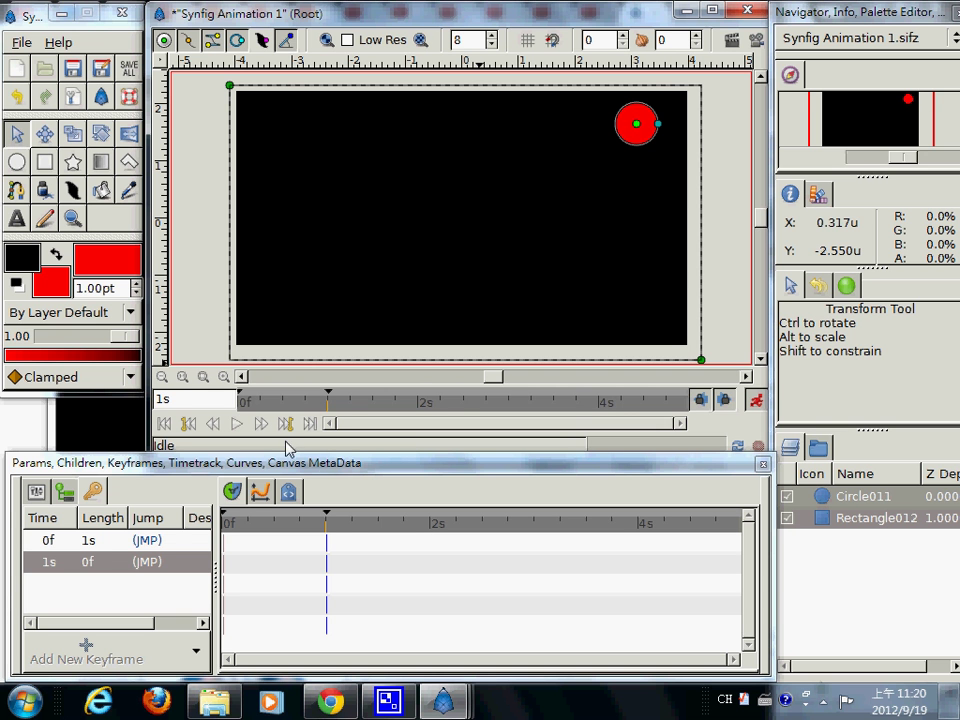
left_click(233, 426)
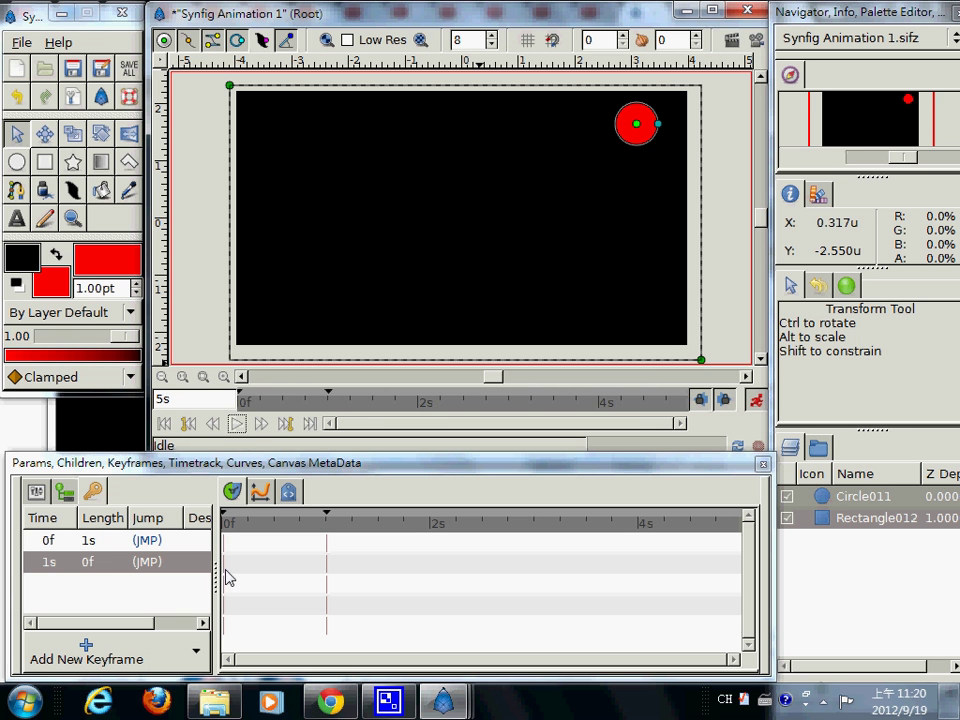
left_click(236, 425)
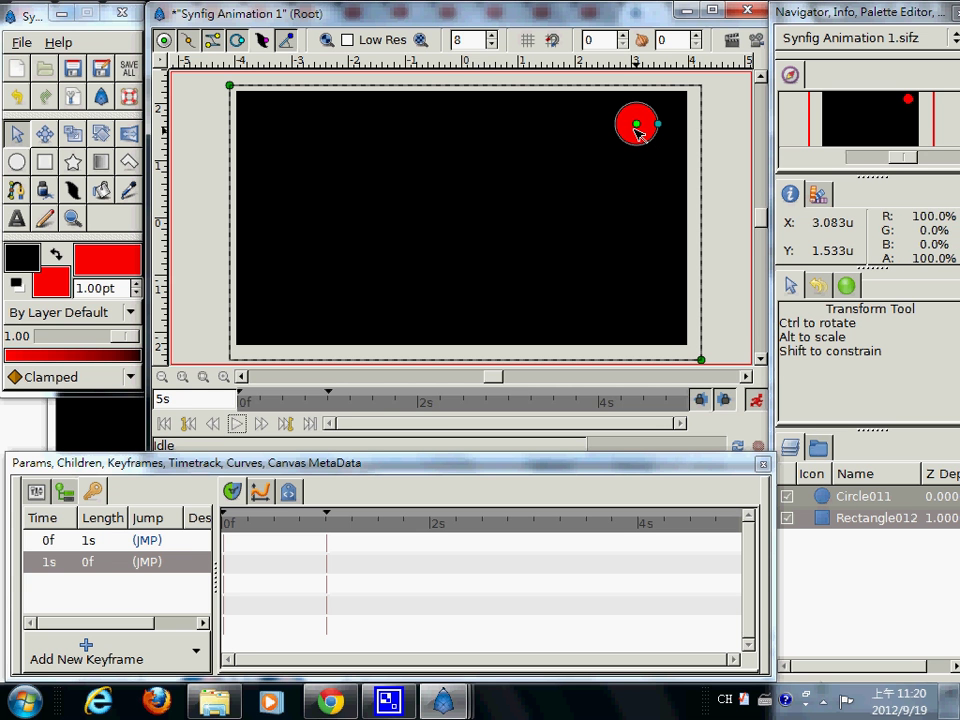
Add a keyframe at 2s and move the red circle to the canvas's lower-left corner there
left_click(158, 400)
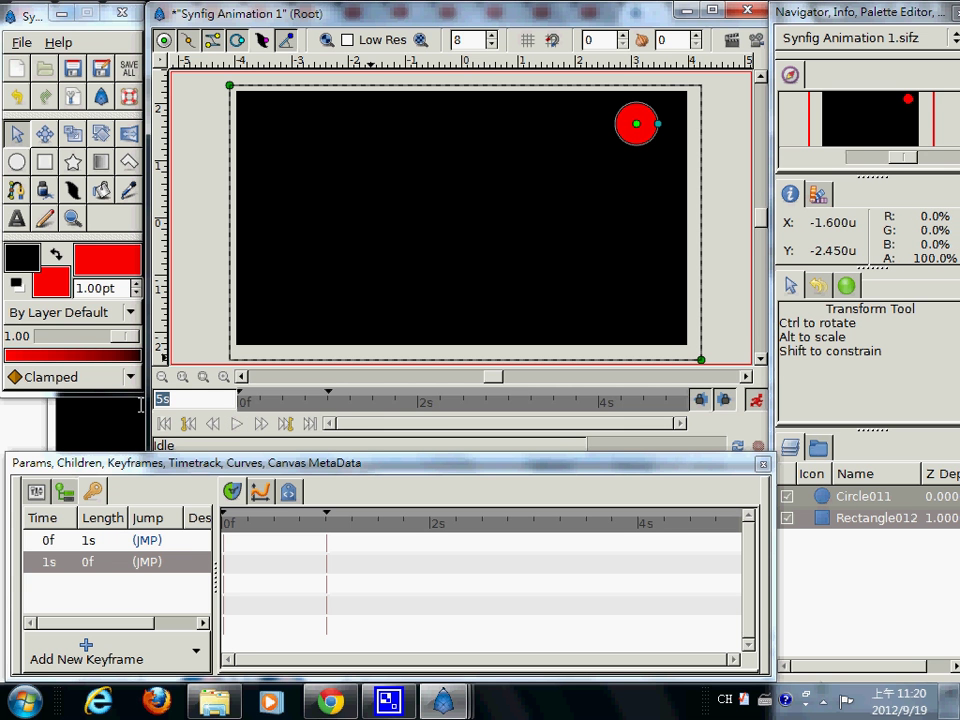
type("2s")
key("Return")
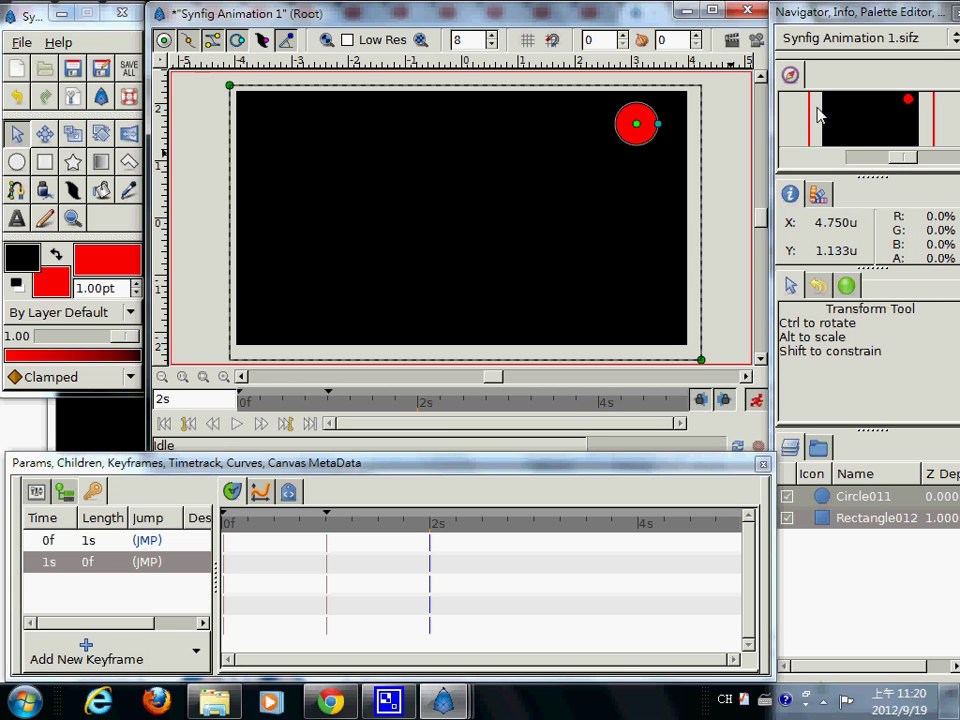
left_click(112, 659)
left_click(103, 594)
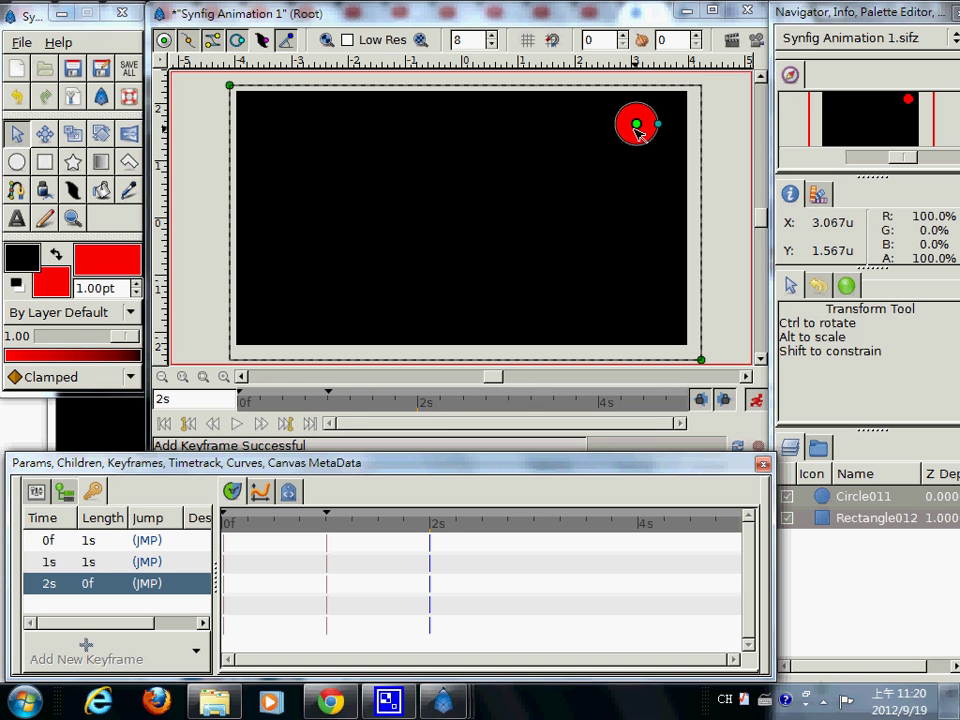
left_click_drag(640, 126, 291, 297)
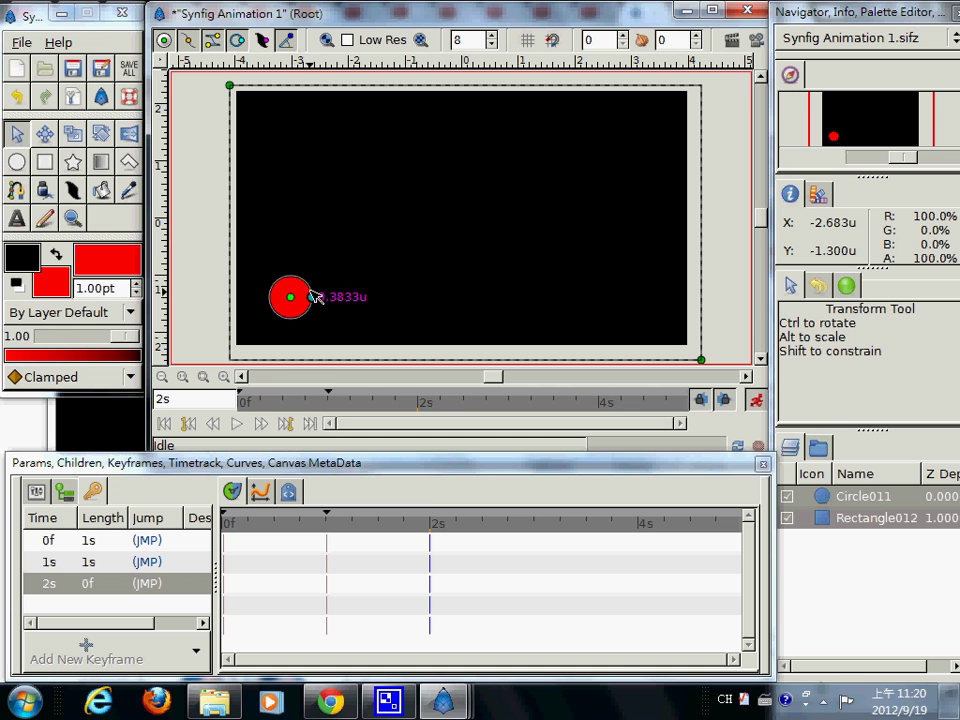
Set the current time to 3s and add a keyframe there
left_click(150, 586)
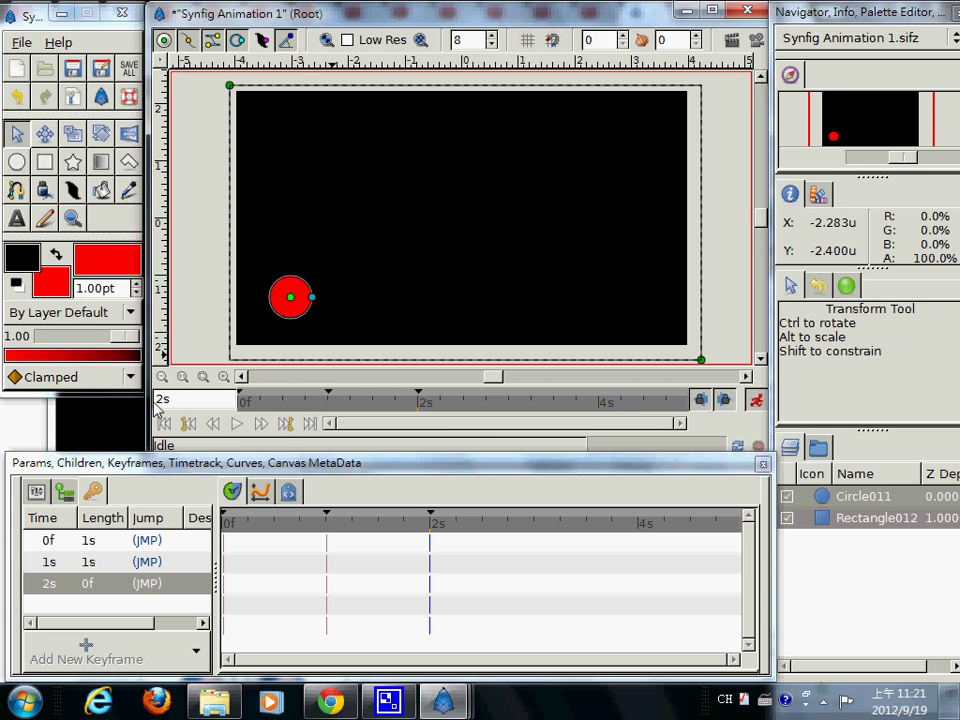
type("3s")
key("Return")
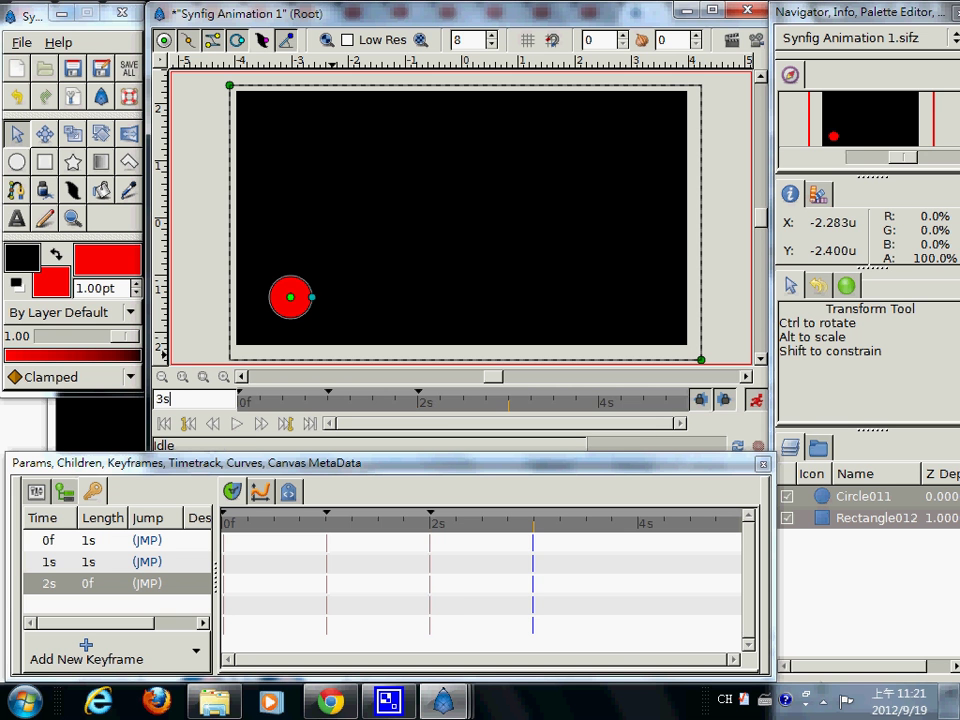
left_click(87, 658)
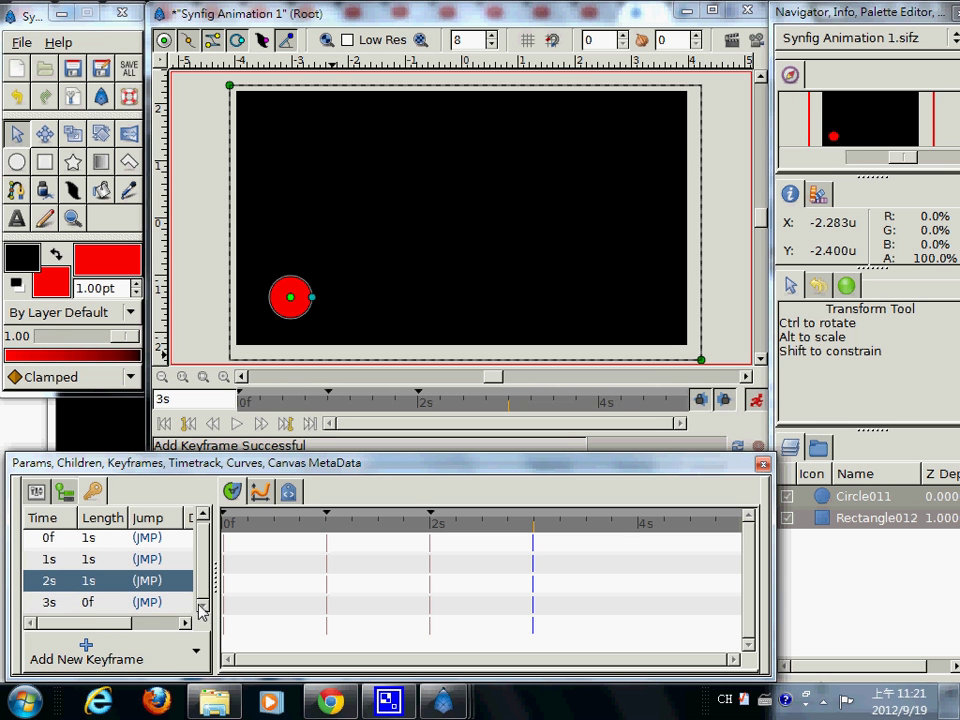
At the 3s keyframe, move the red circle to the canvas's lower-right corner
left_click(84, 605)
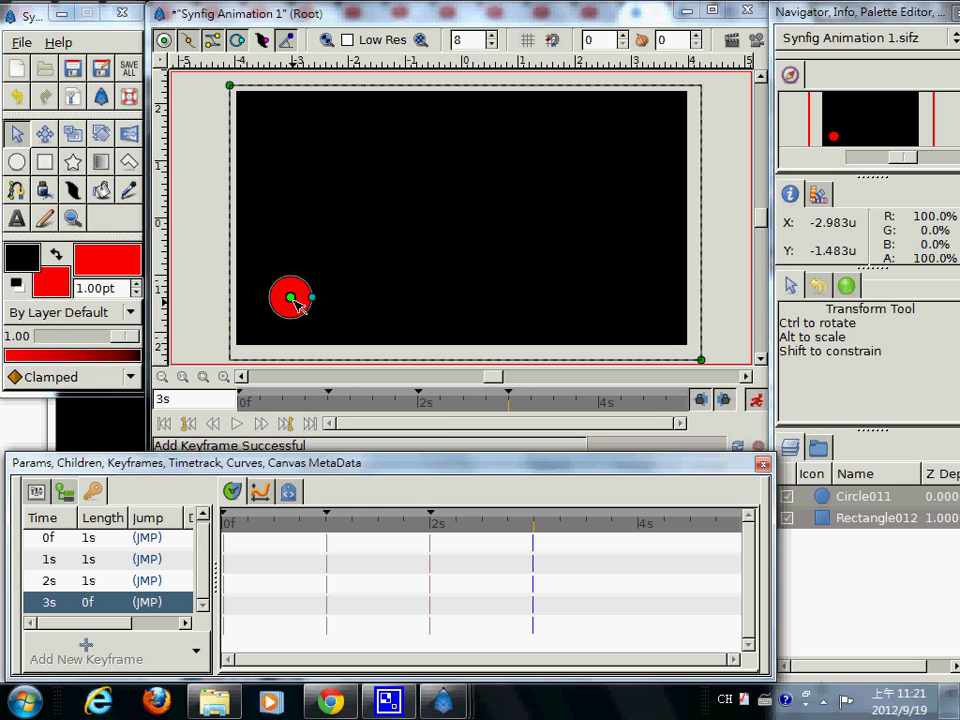
left_click_drag(290, 298, 641, 293)
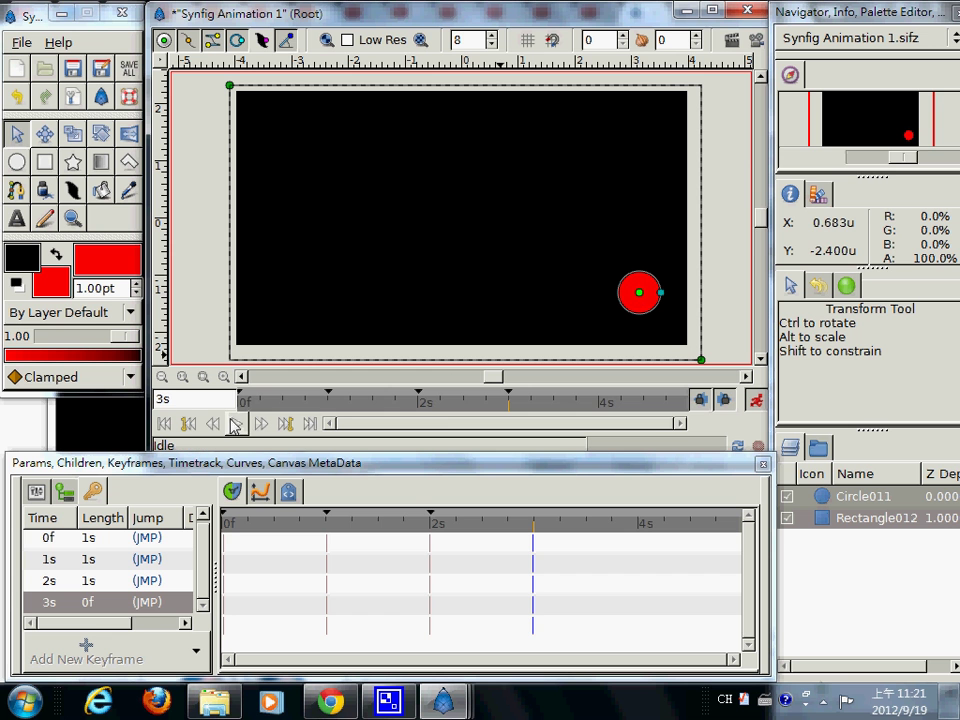
Add a keyframe at 4s and move the red circle to the canvas's upper-left corner there
double_click(156, 400)
type("4")
key("Return")
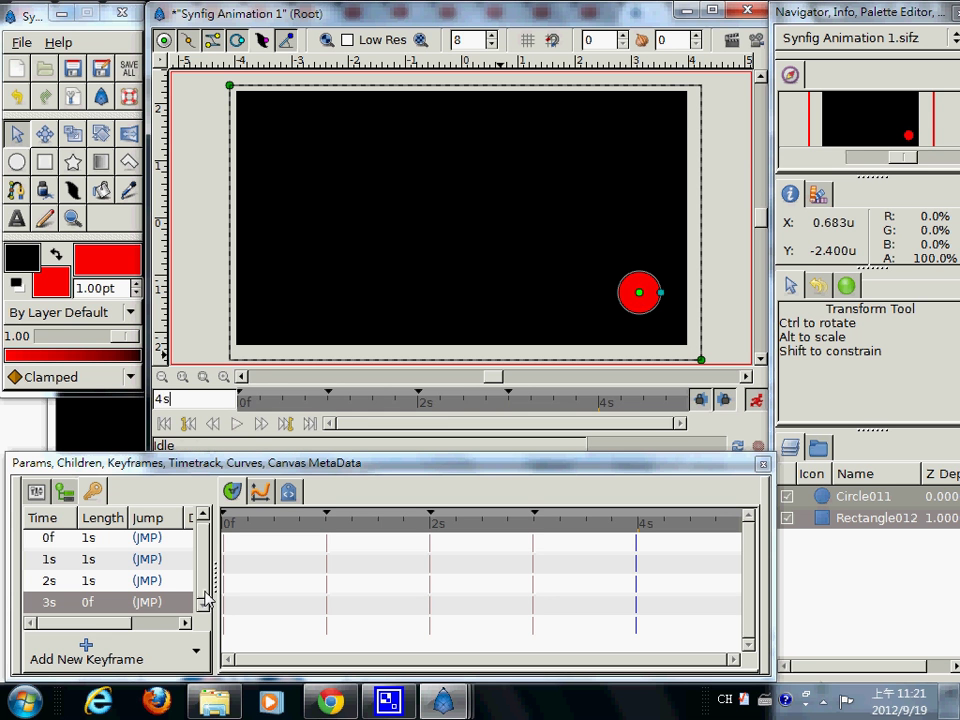
left_click(86, 659)
scroll(196, 578, "down", 1)
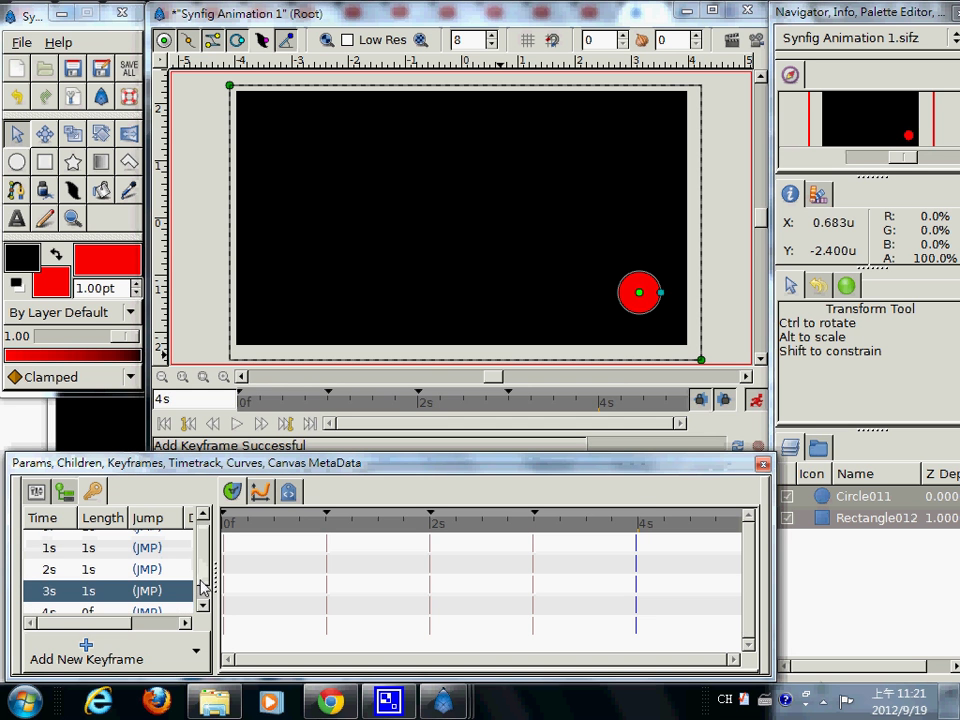
left_click(118, 602)
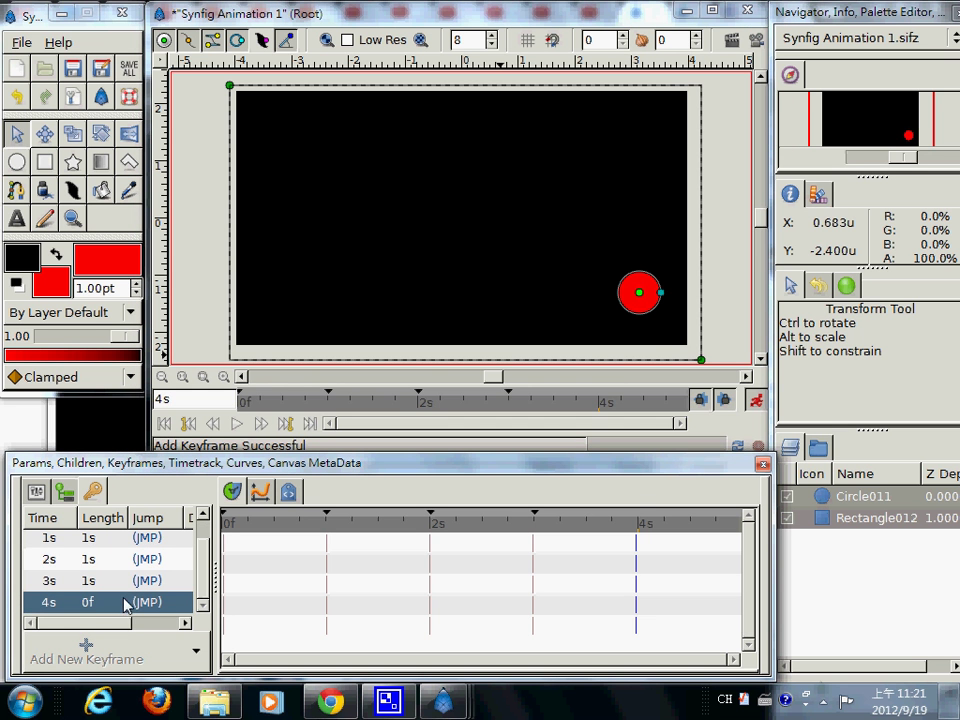
left_click(646, 299)
left_click_drag(646, 299, 292, 133)
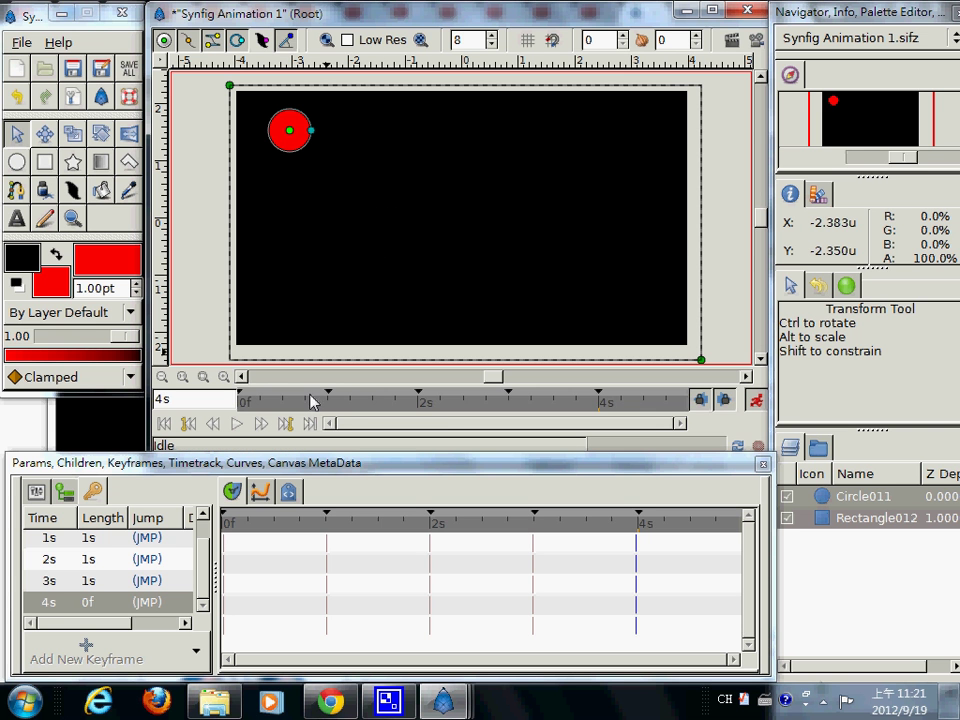
Play the animation several times to check the circle's movement through all the keyframes
left_click(232, 431)
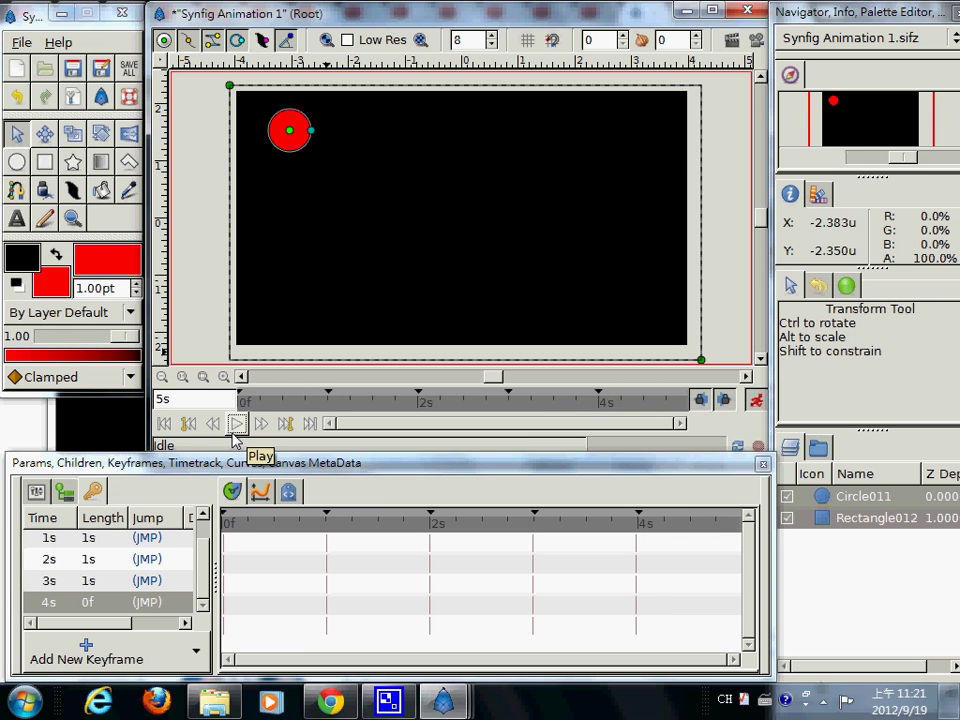
left_click(233, 433)
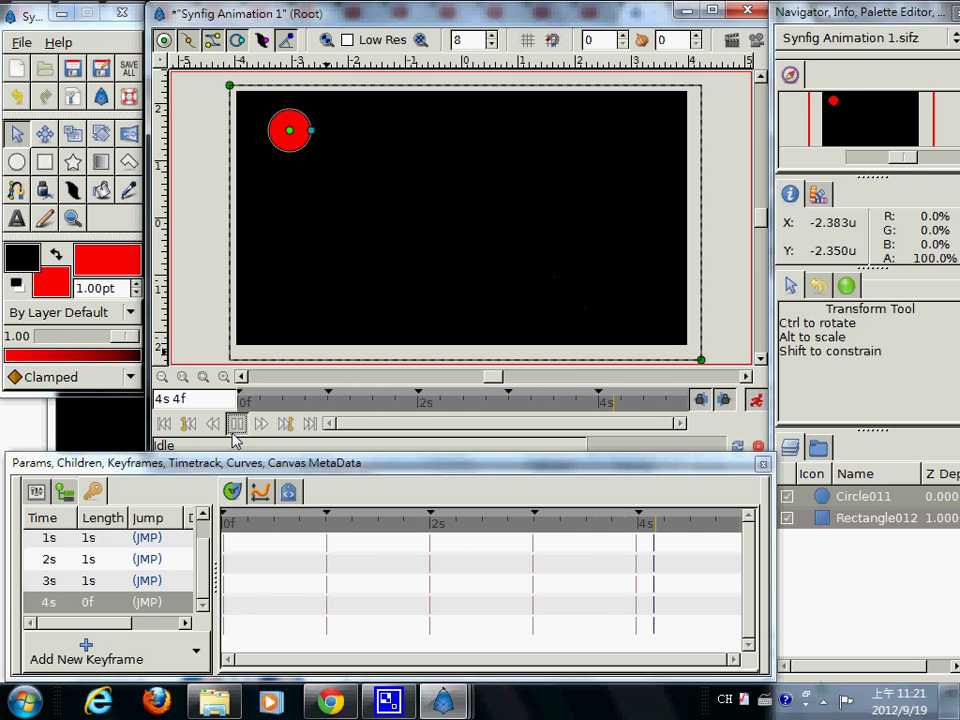
left_click(234, 434)
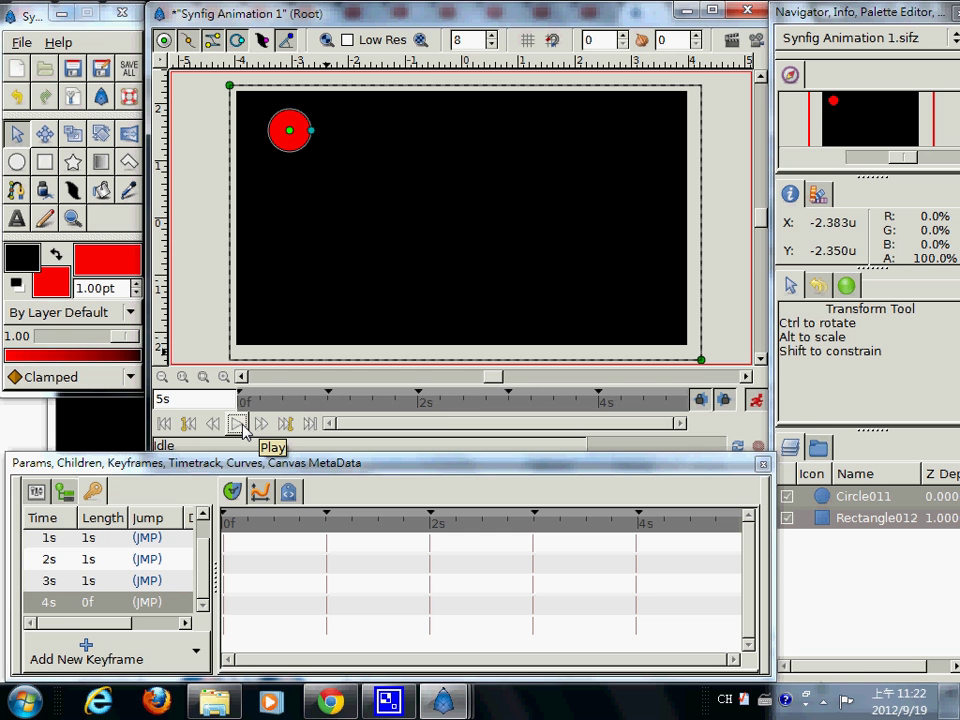
left_click(238, 424)
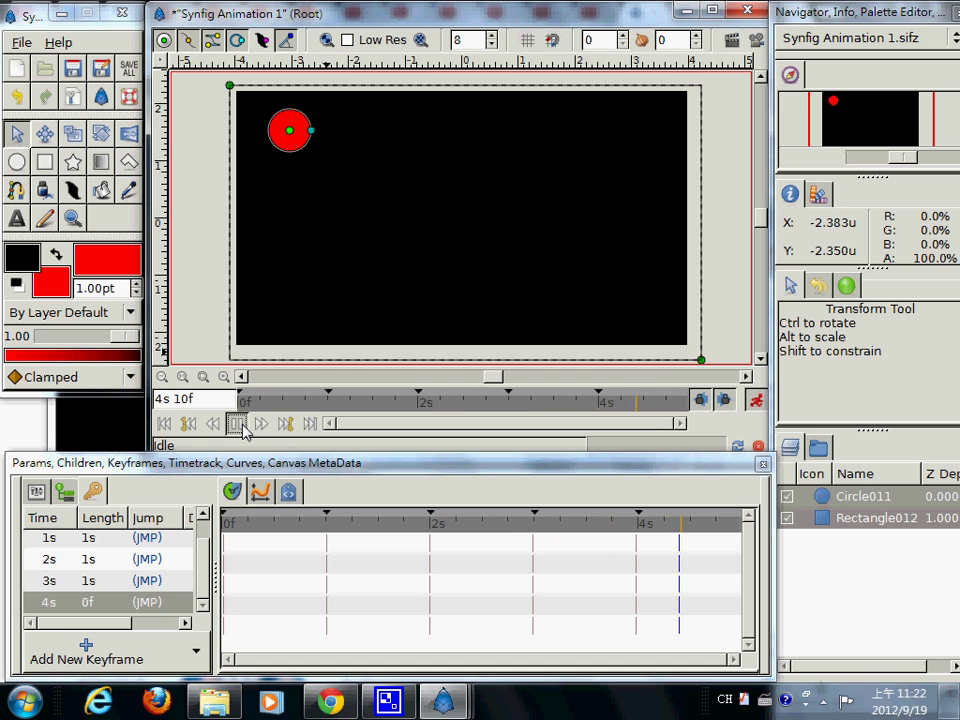
left_click(238, 424)
left_click(238, 424)
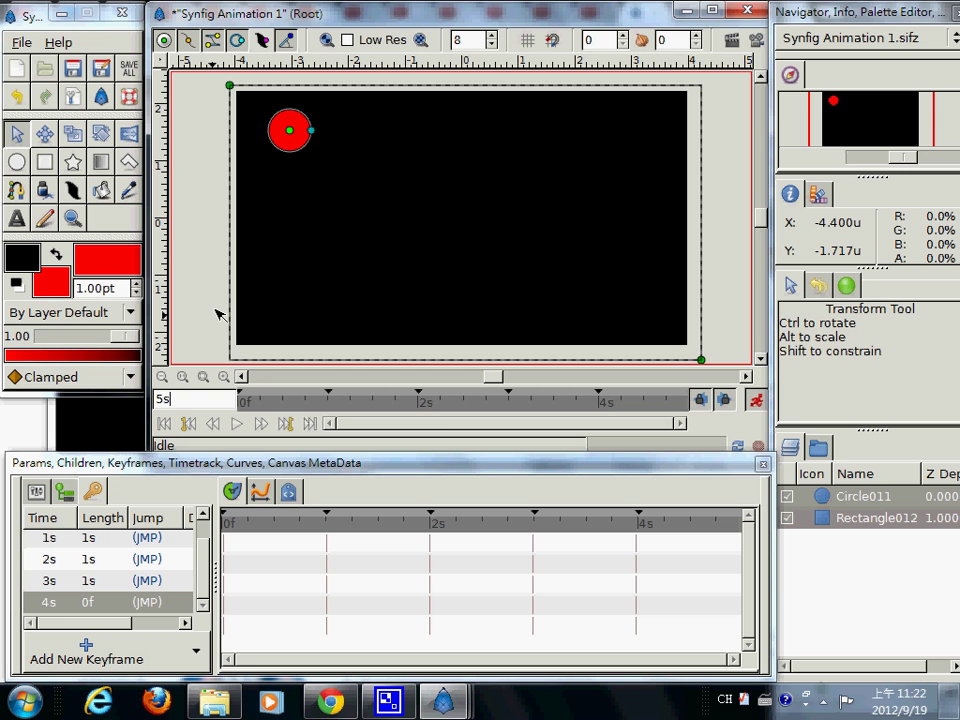
Open the canvas properties and change the canvas name to "Ball Move X"
left_click(166, 66)
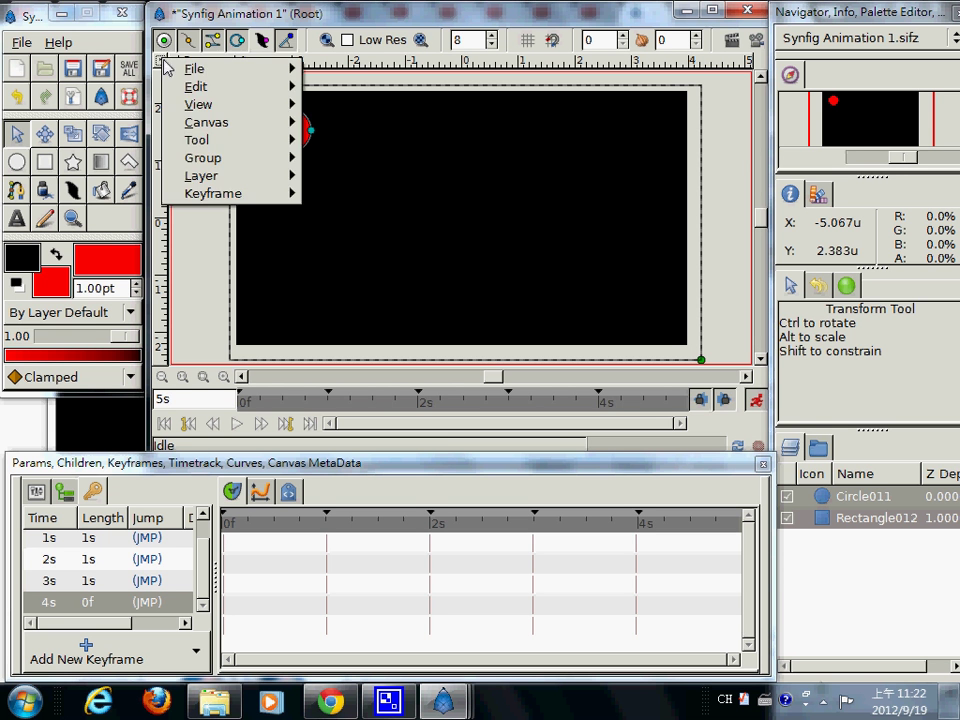
mouse_move(201, 94)
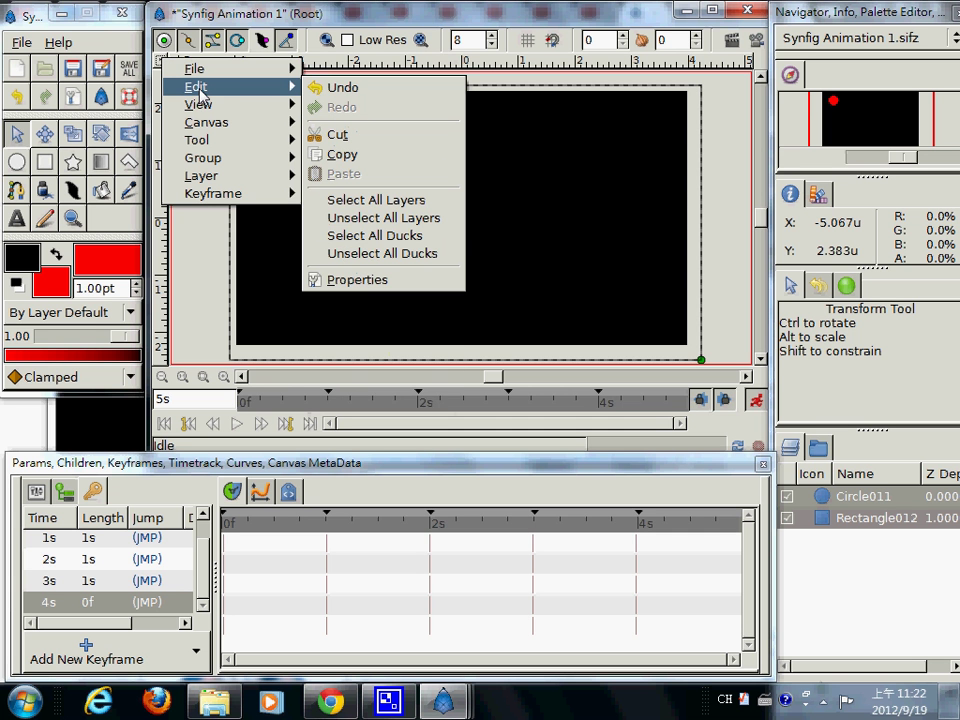
left_click(355, 282)
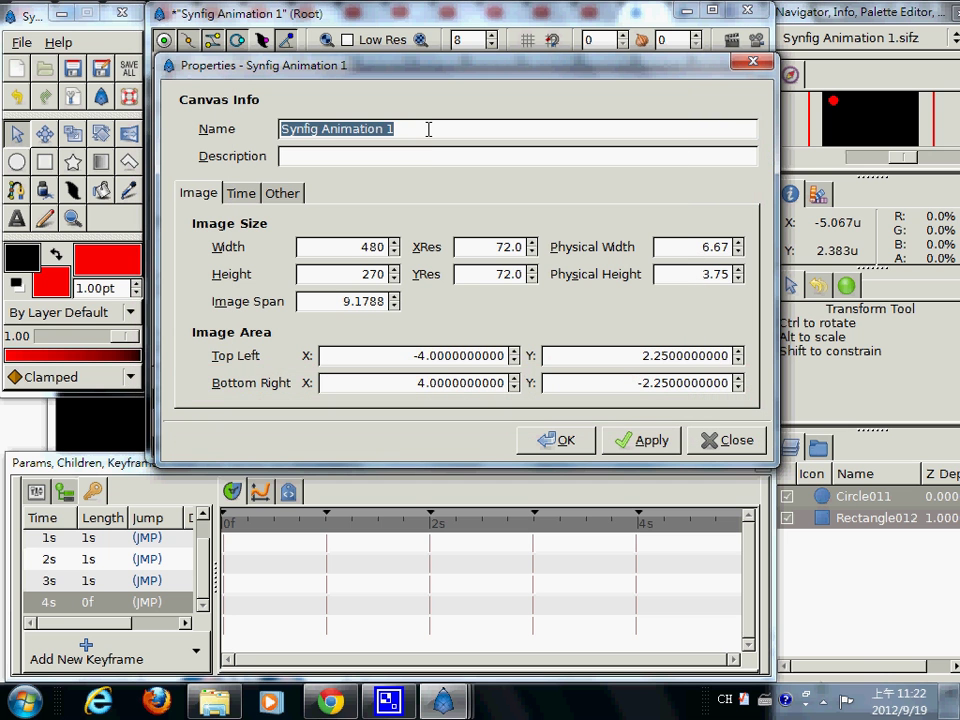
key("BackSpace")
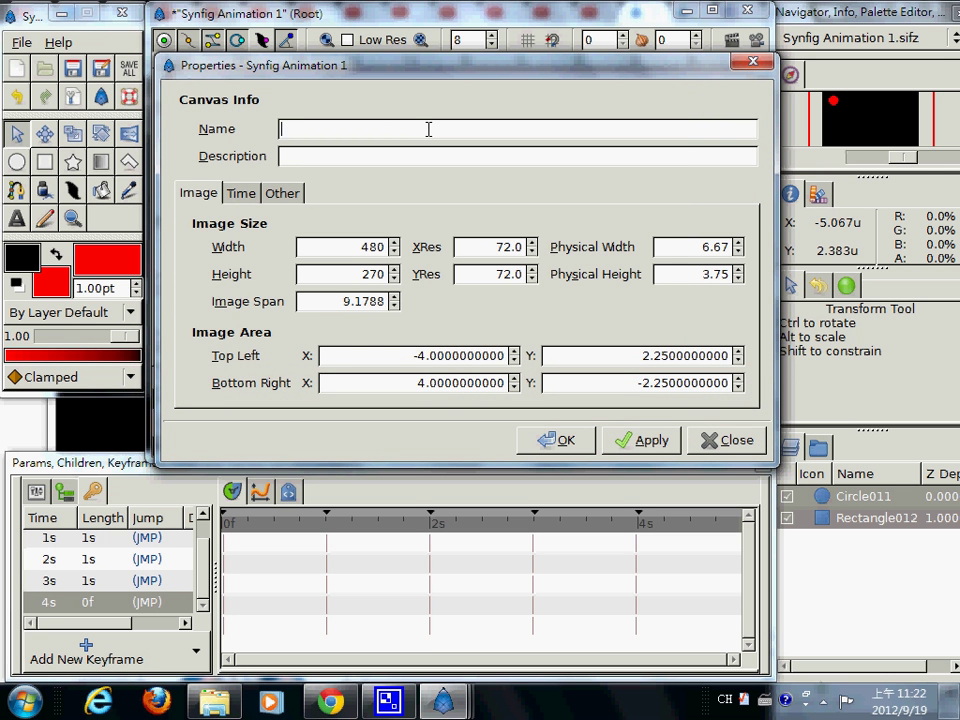
type("Ball Move X")
Set the canvas's end time to 4s and apply the property changes
left_click(241, 193)
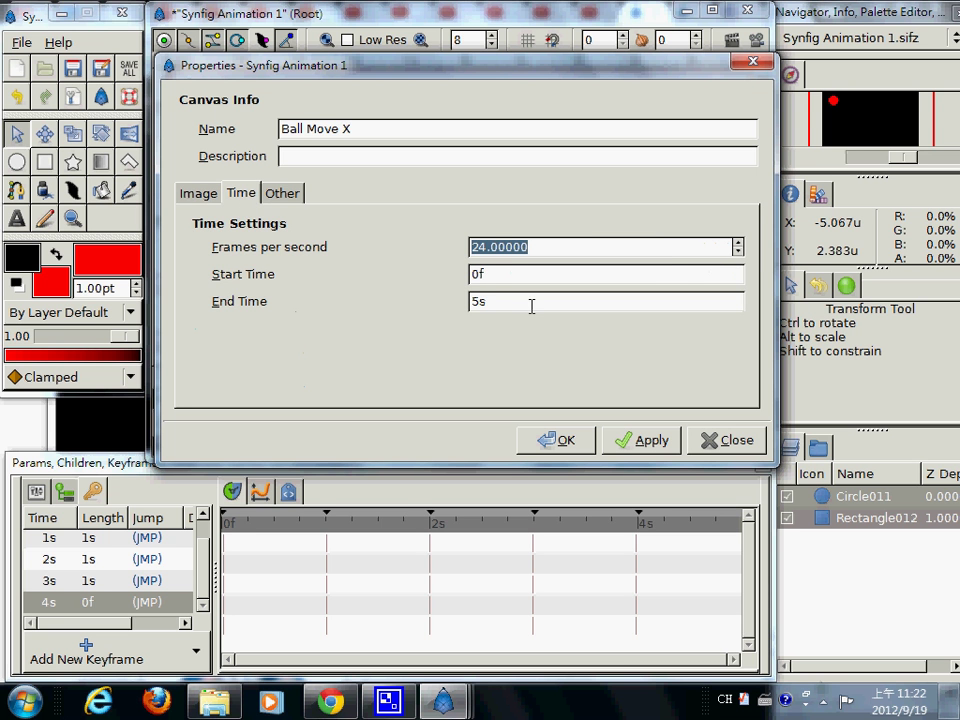
key("Tab")
key("Tab")
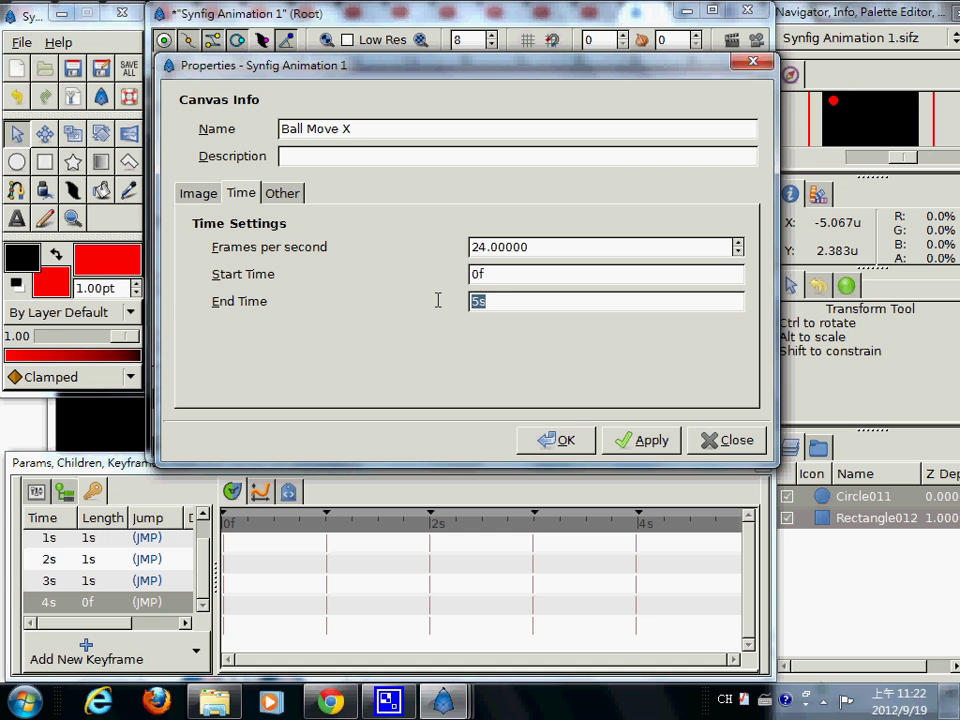
type("4s")
left_click(643, 440)
left_click(561, 441)
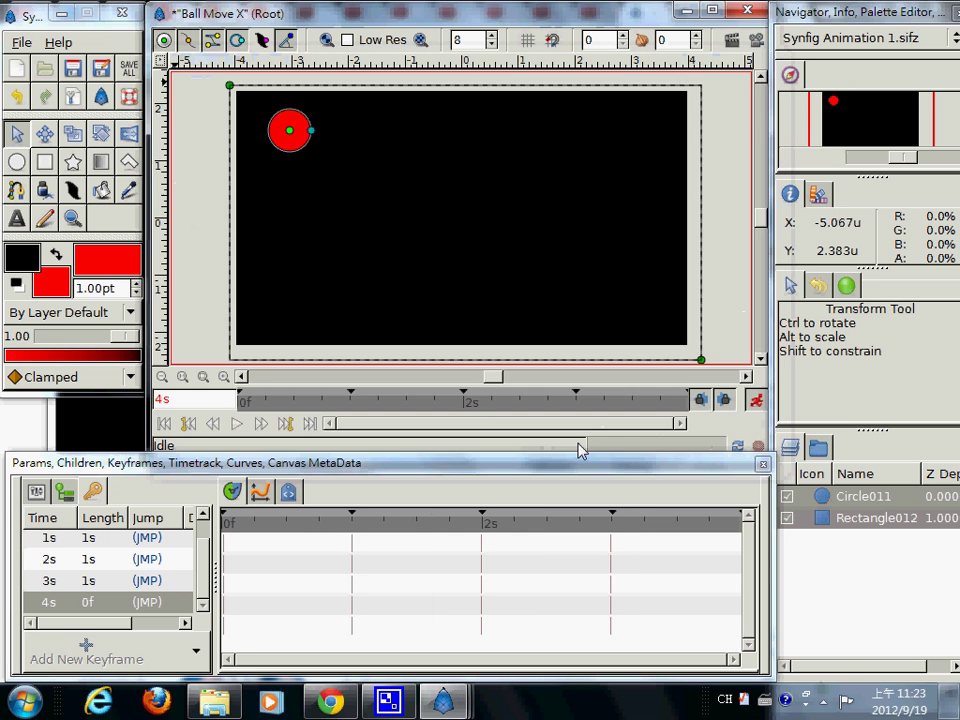
Play the shortened animation and turn off animate editing mode
left_click(237, 427)
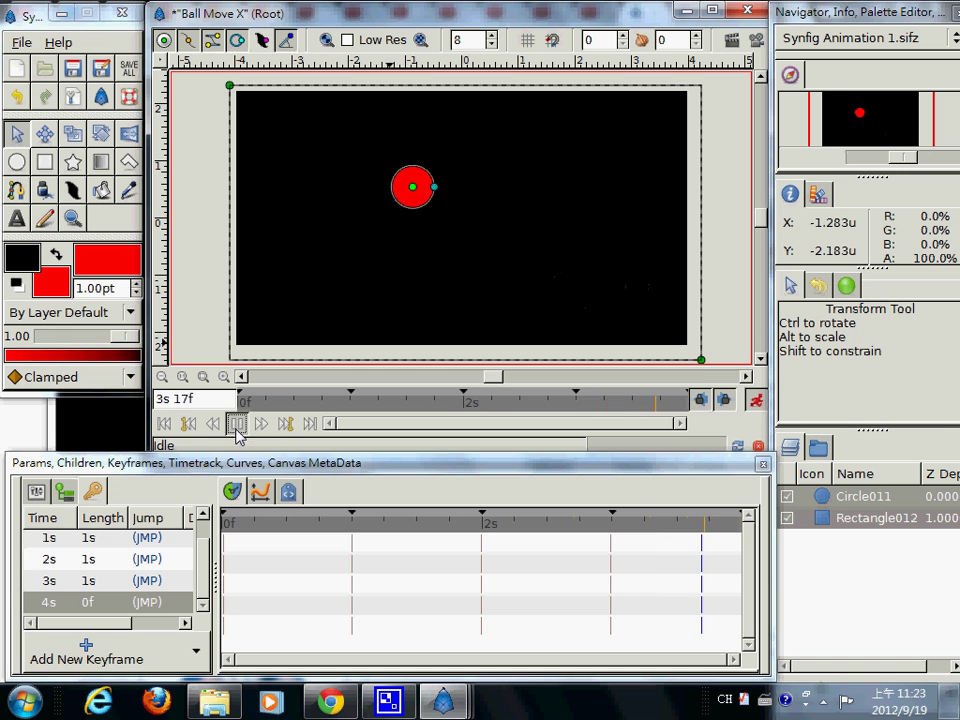
left_click(755, 402)
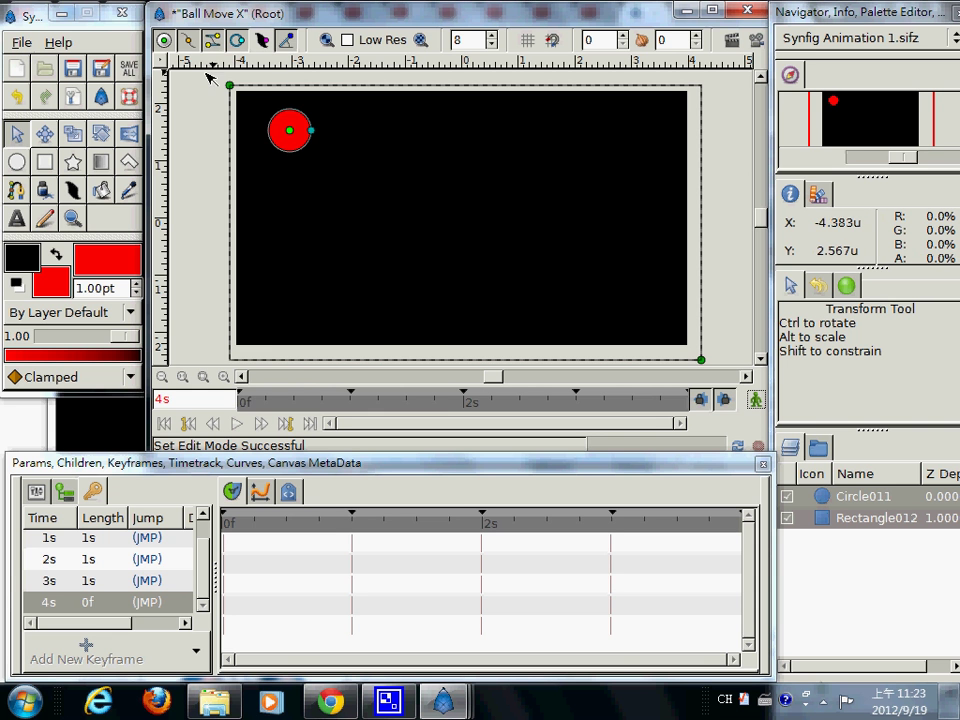
Save the animation as BallMoveX.sifz in the Synfig folder, replacing the existing file
left_click(163, 63)
mouse_move(190, 66)
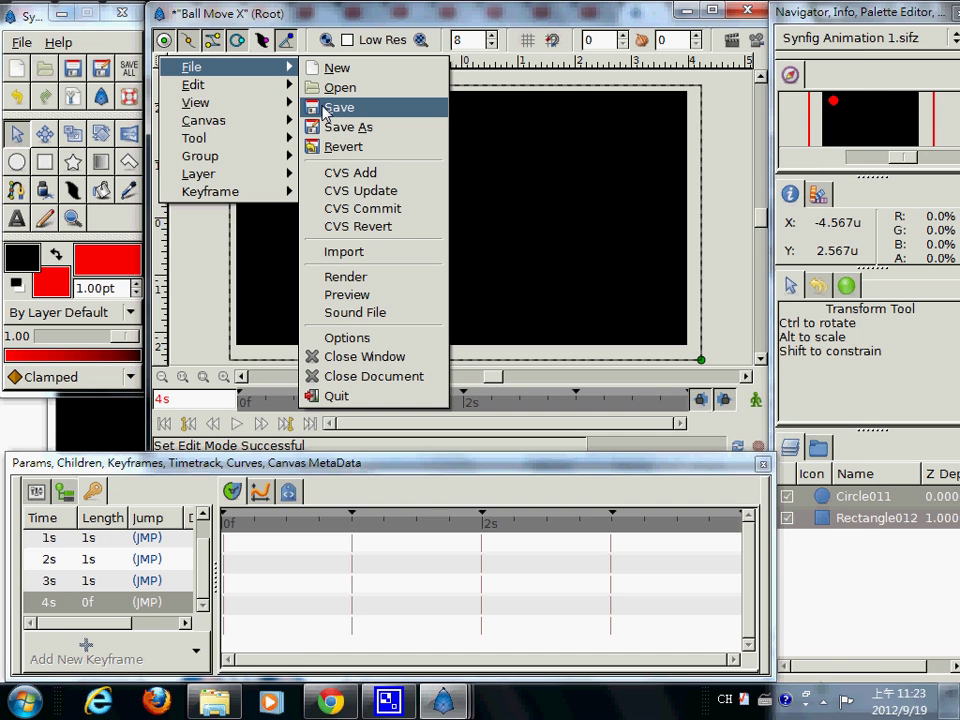
left_click(323, 108)
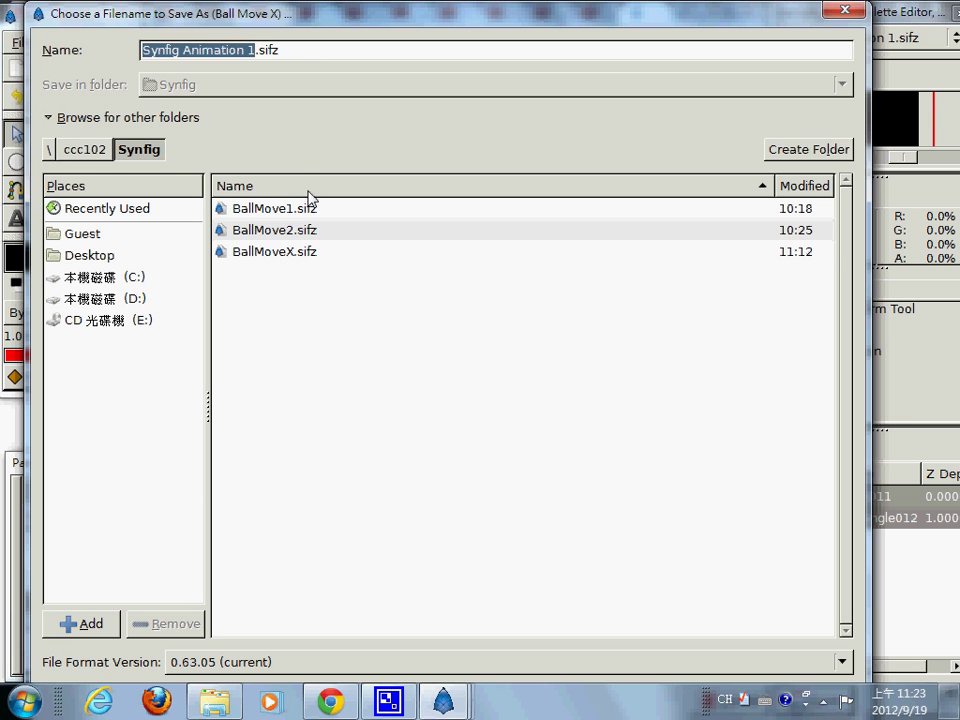
left_click(308, 256)
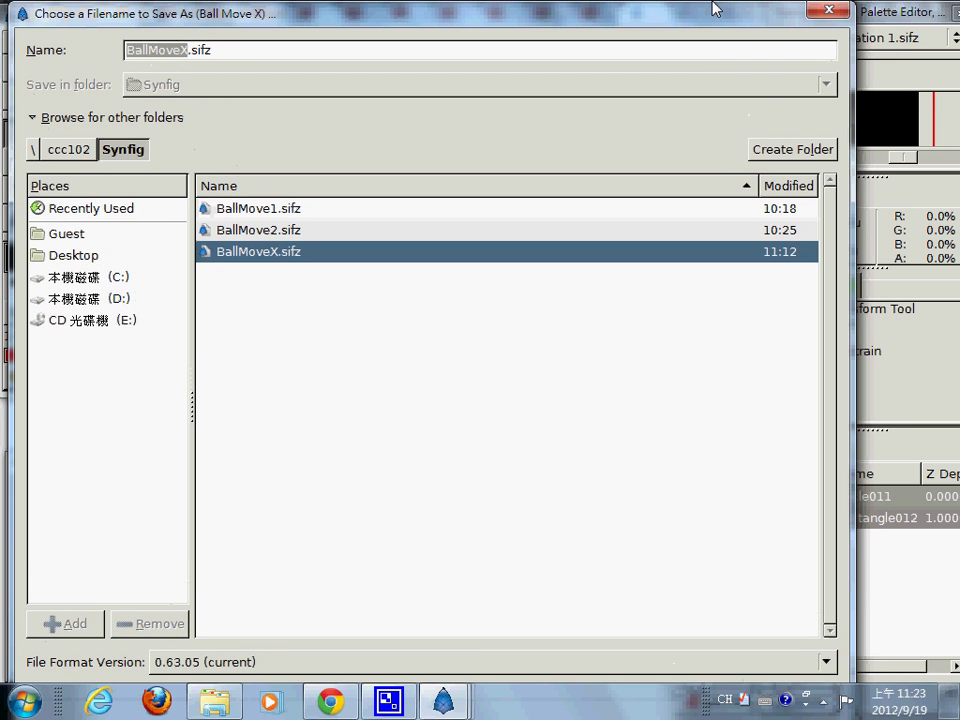
mouse_move(760, 6)
left_mouse_down()
mouse_move(564, 74)
mouse_move(756, 20)
left_mouse_up()
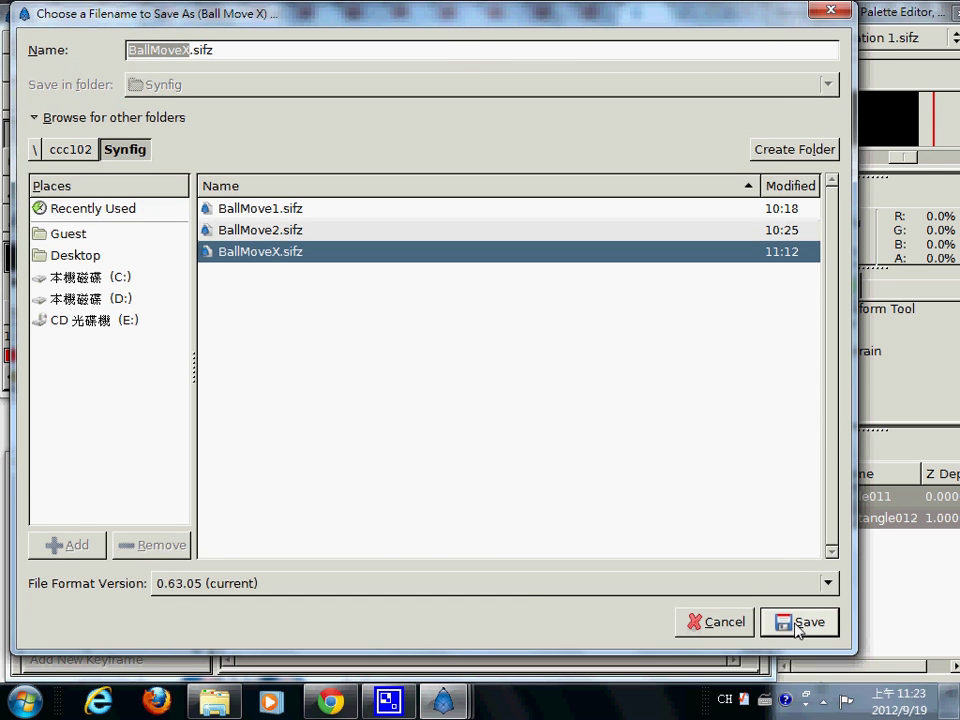
left_click(799, 621)
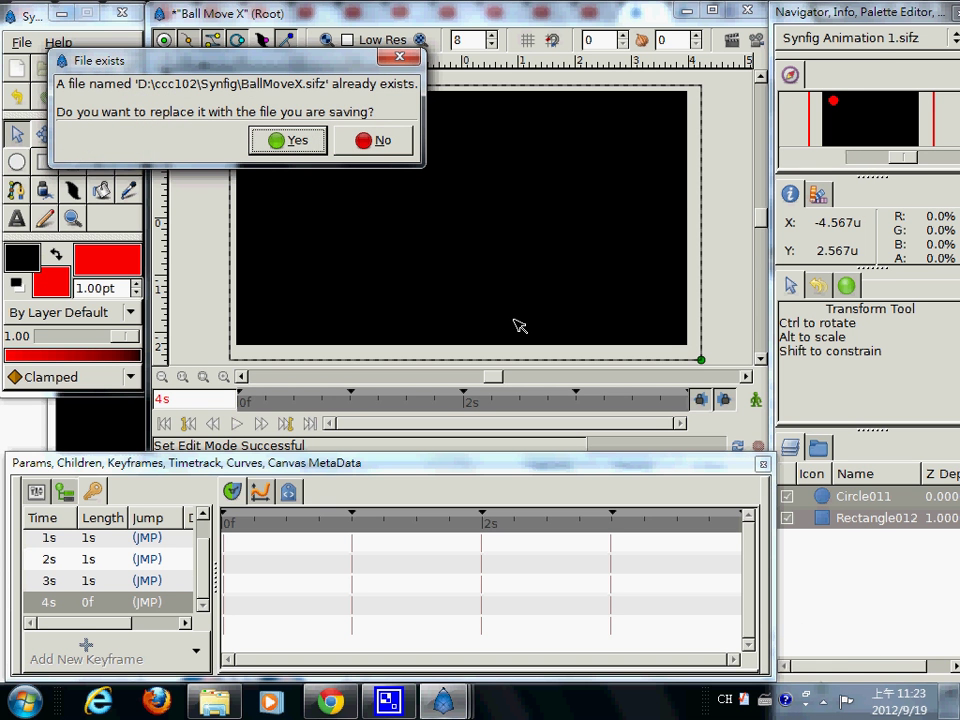
left_click(283, 143)
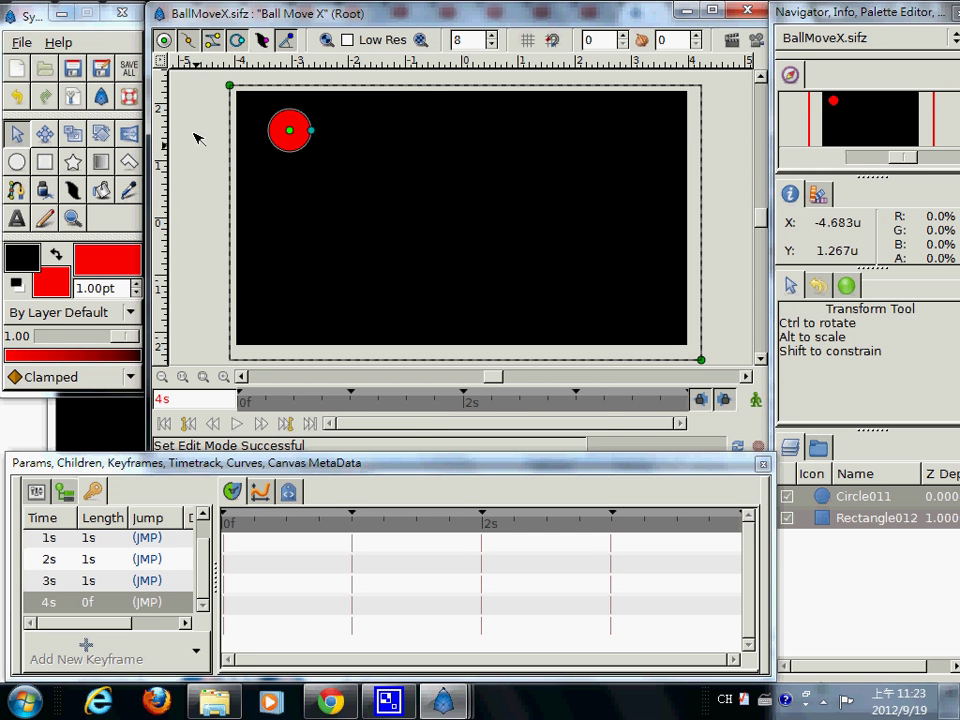
left_click(18, 46)
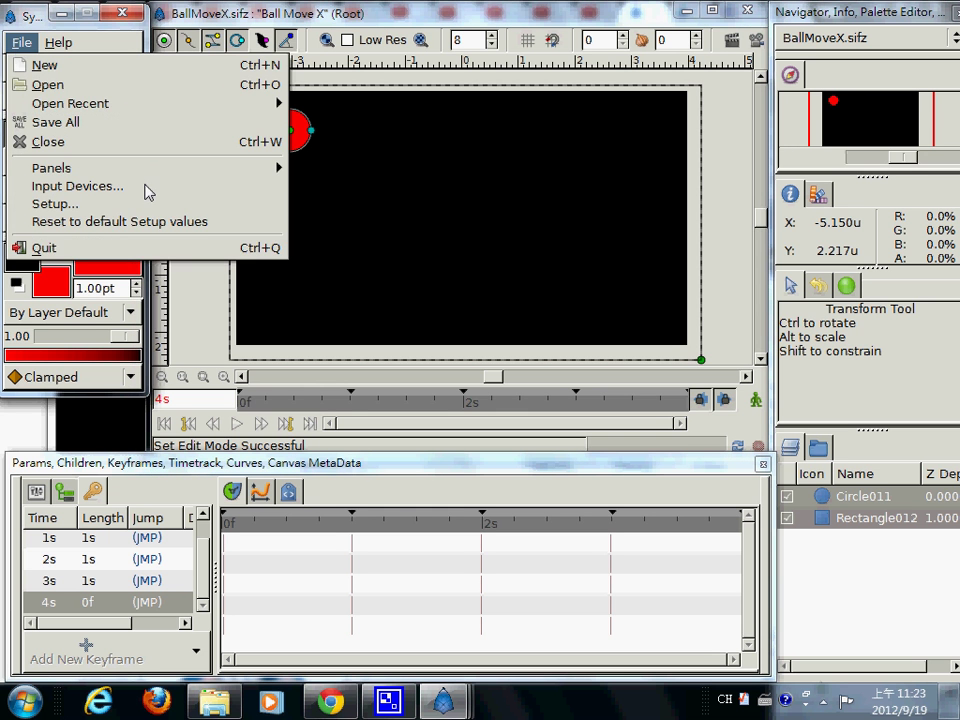
left_click(204, 302)
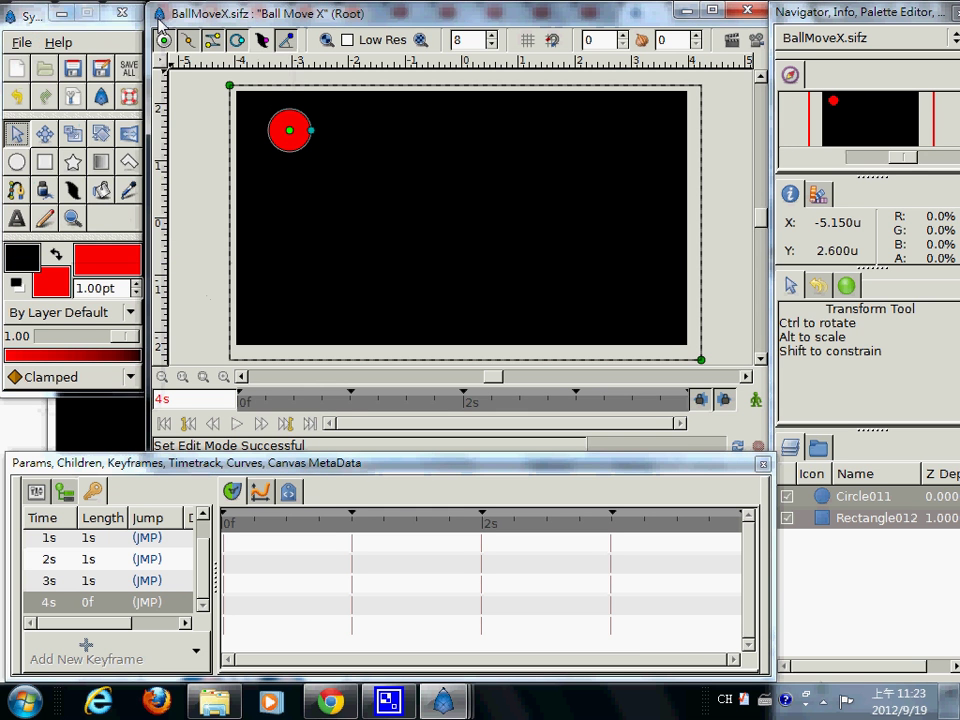
key("alt+space")
left_click(190, 145)
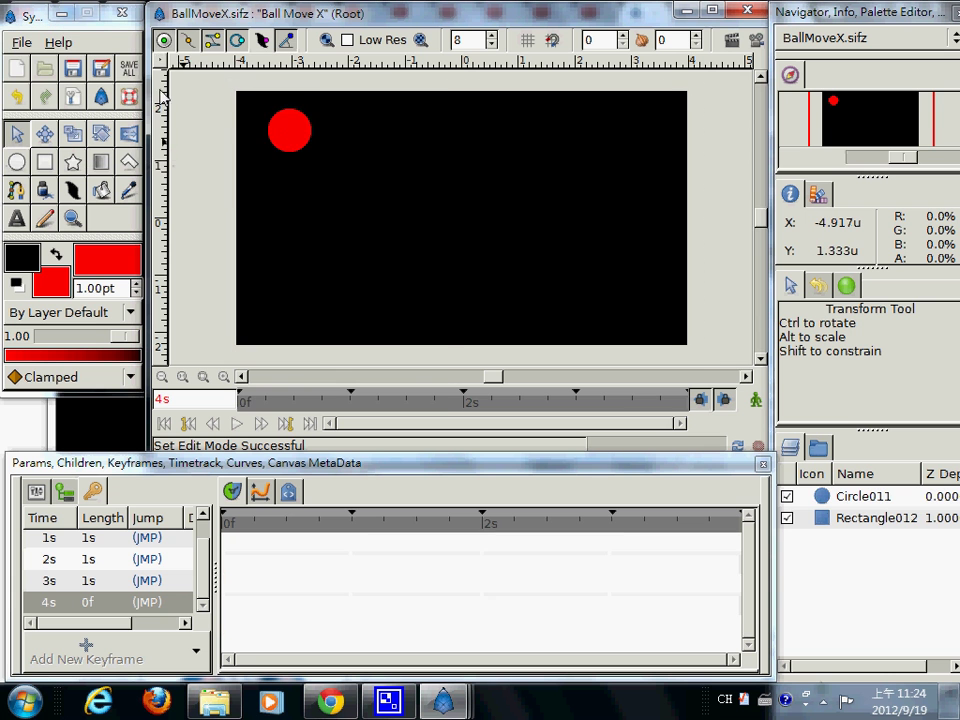
Open the render settings for the animation and review the output filename, time settings and image settings
left_click(160, 60)
mouse_move(175, 72)
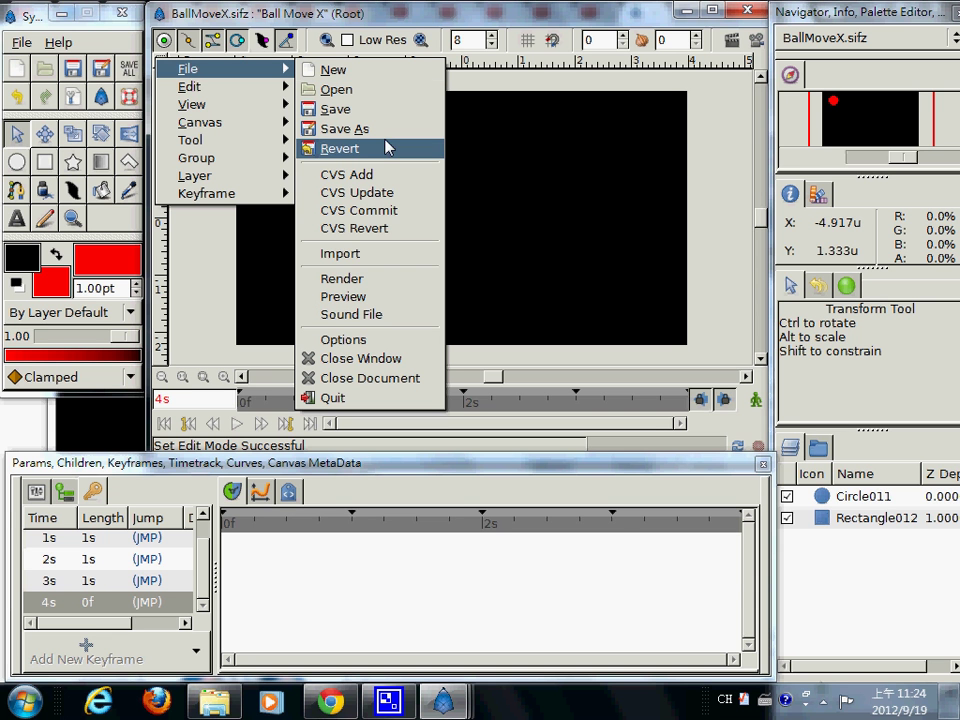
left_click(396, 281)
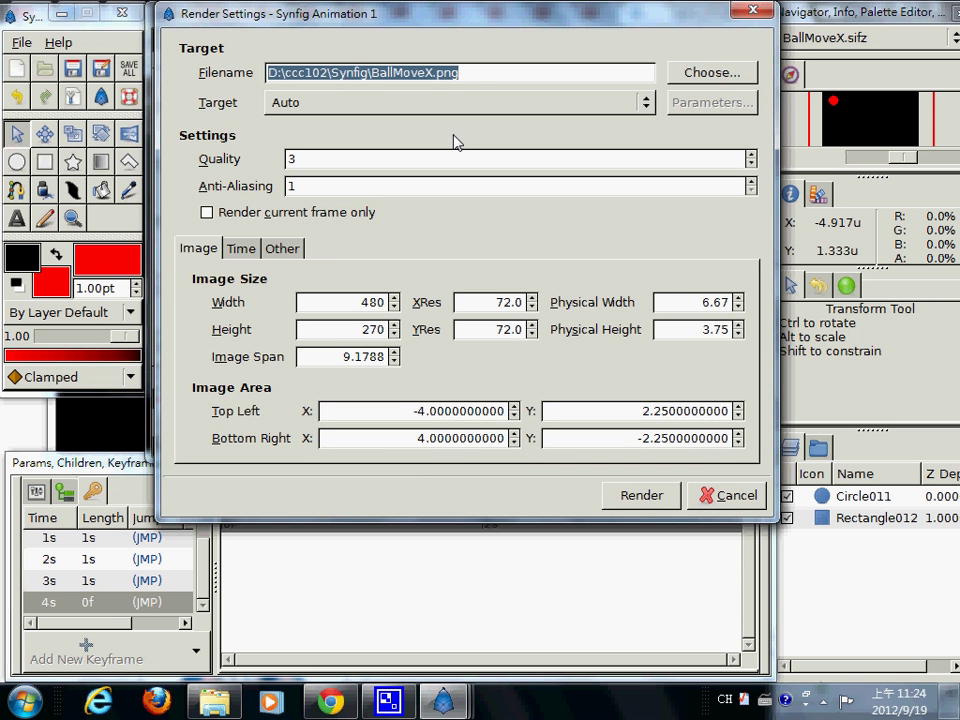
left_click(480, 73)
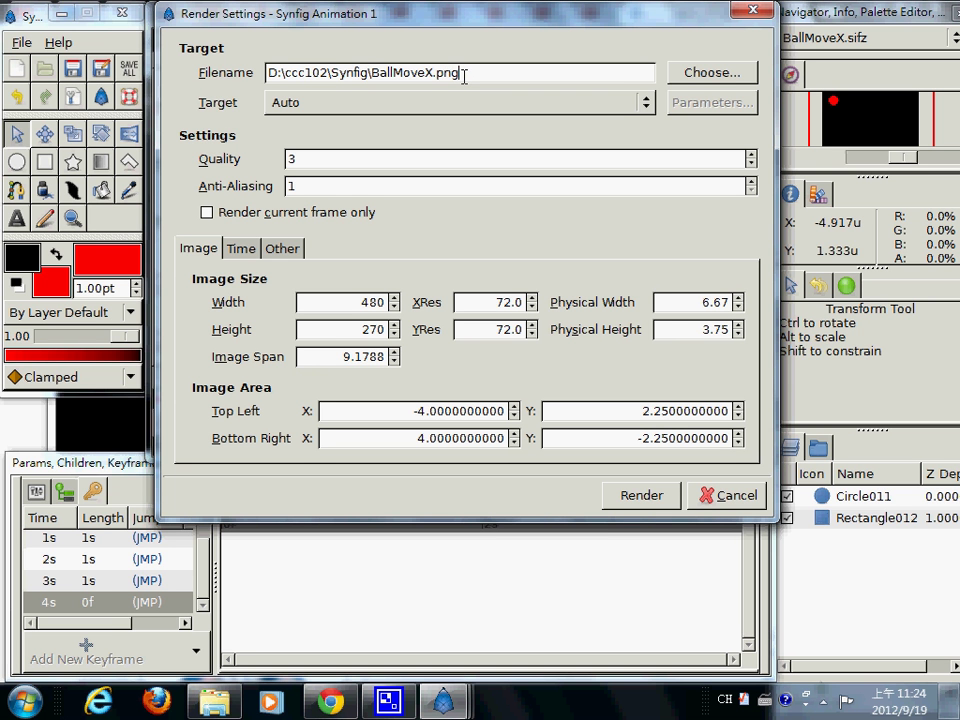
left_click(241, 248)
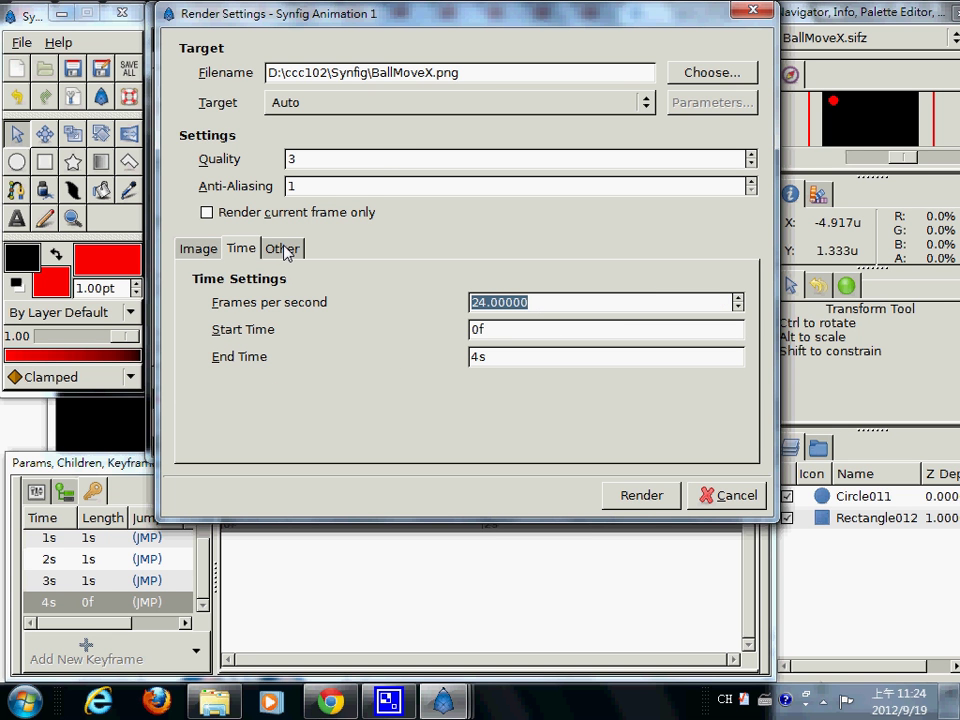
left_click(199, 250)
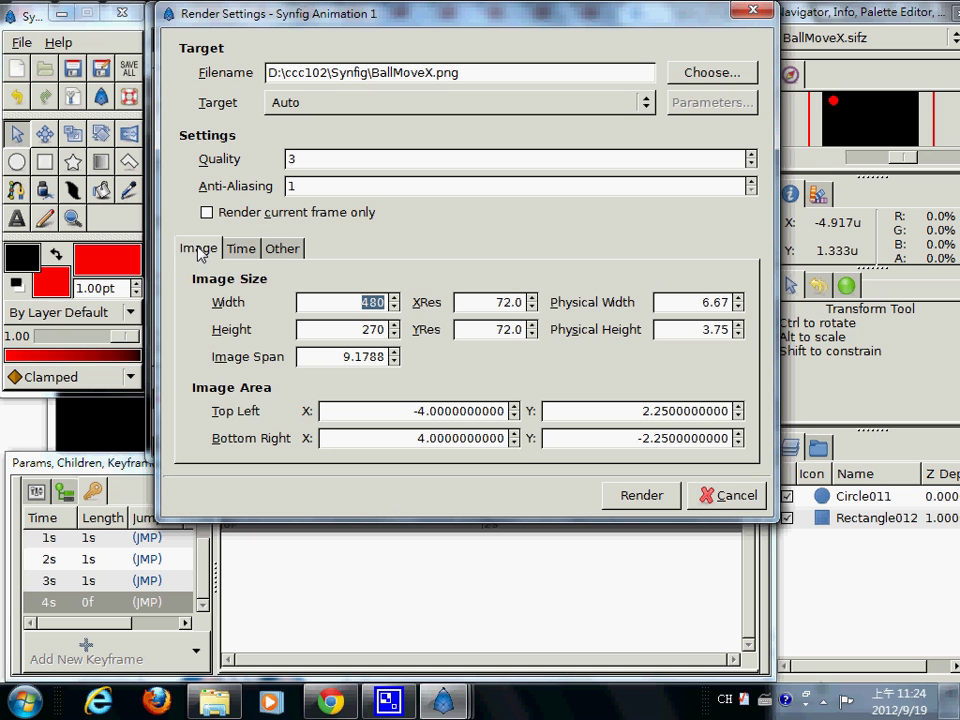
Check the available target formats, keep the target on Auto and render the animation to BallMoveX.png
left_click(646, 104)
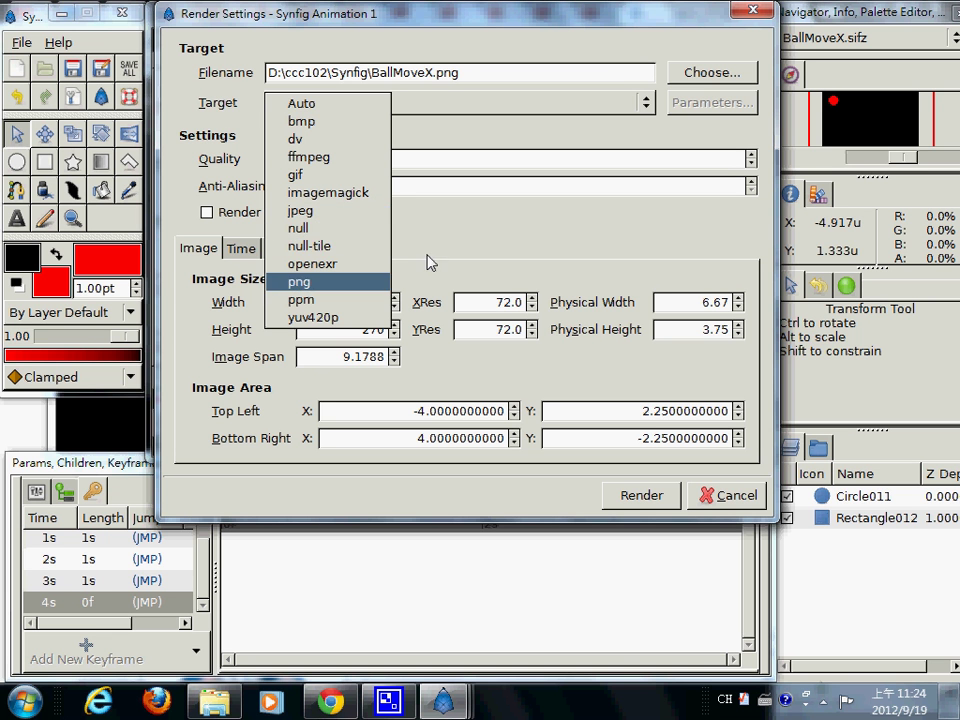
left_click(489, 231)
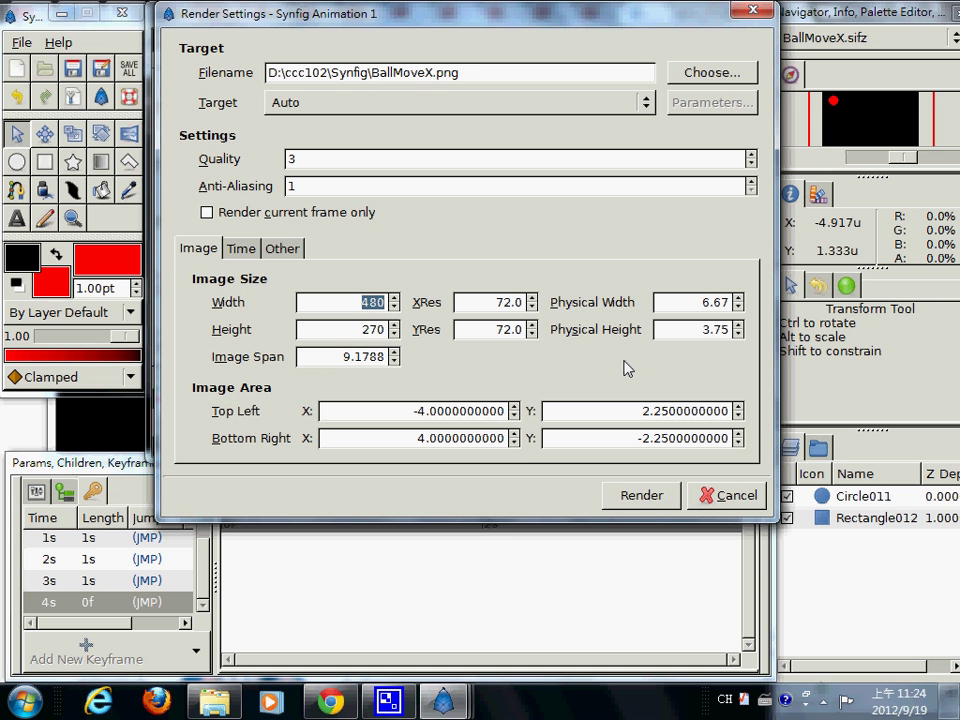
left_click(641, 495)
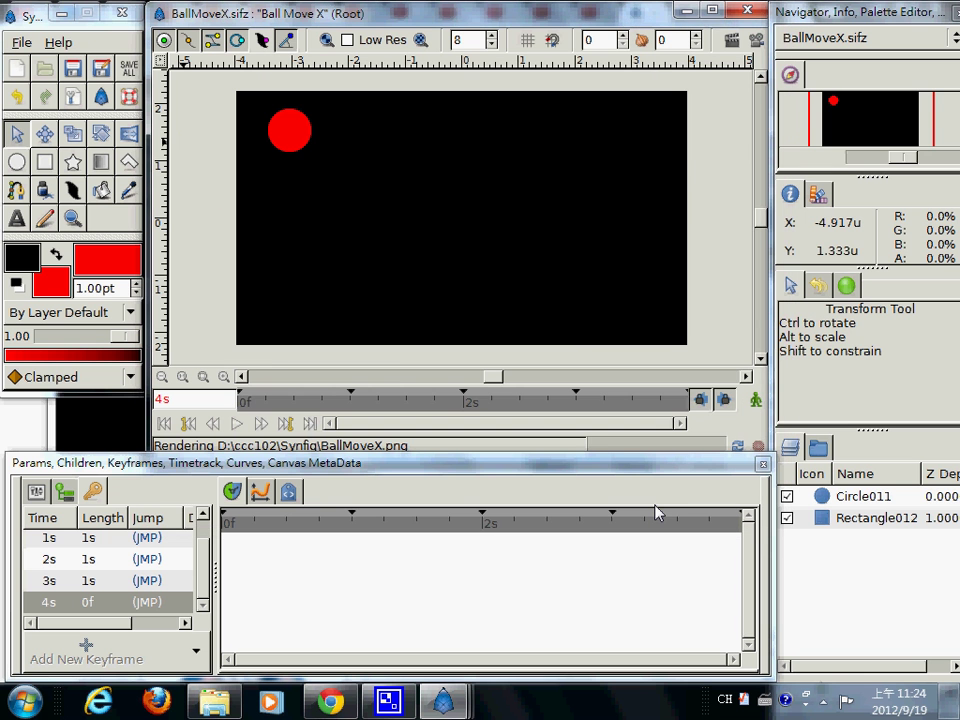
Switch to Windows Explorer and open drive D:
left_click(213, 705)
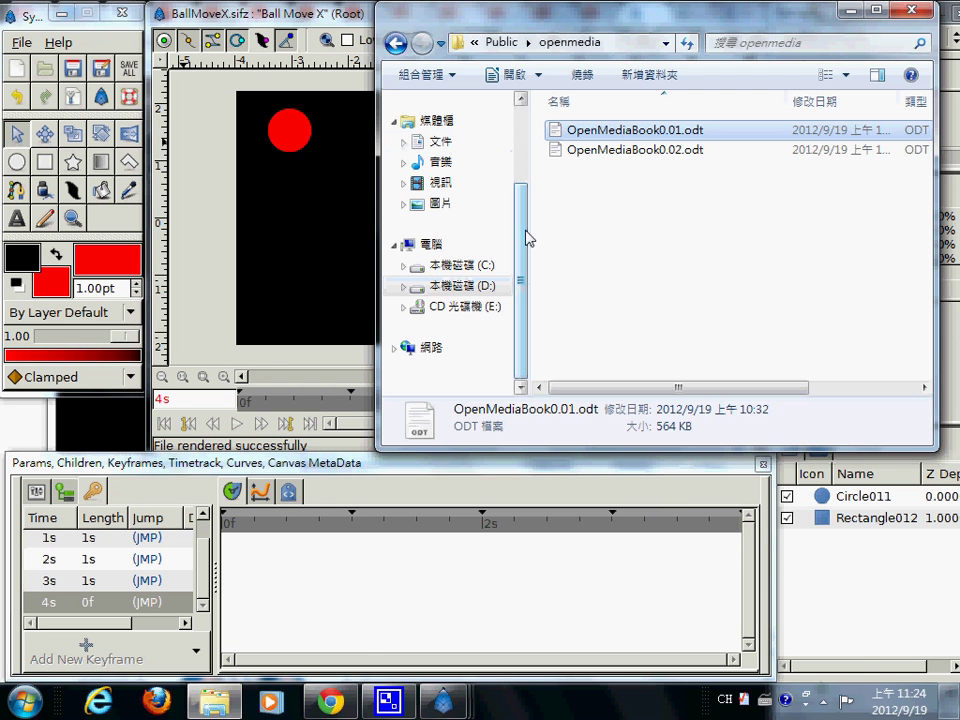
left_click_drag(527, 236, 527, 217)
left_click(428, 306)
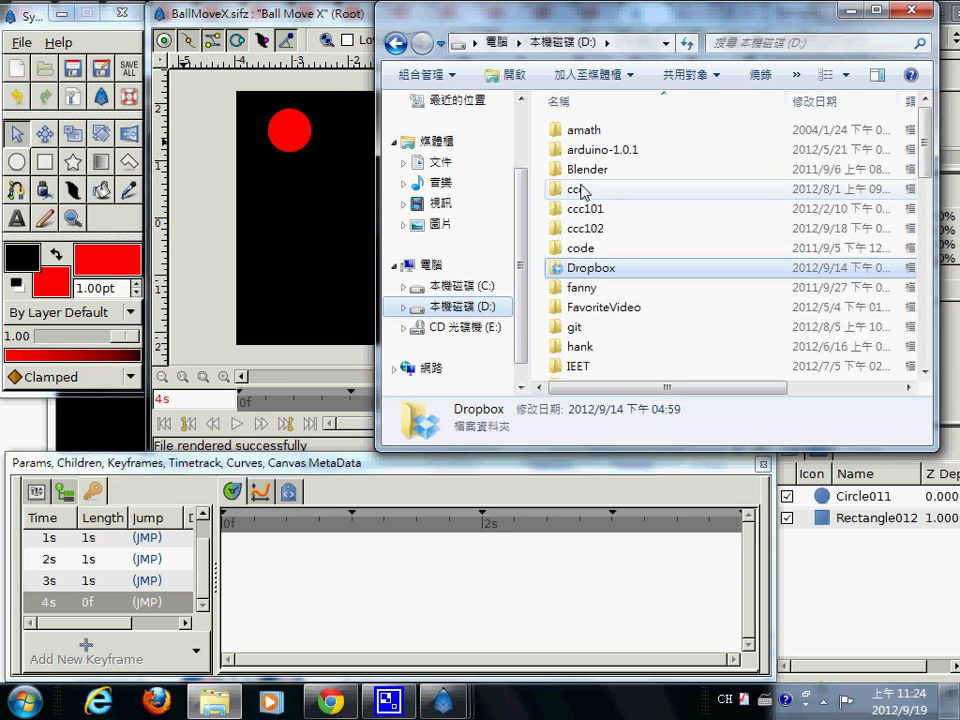
left_click(581, 190)
double_click(581, 190)
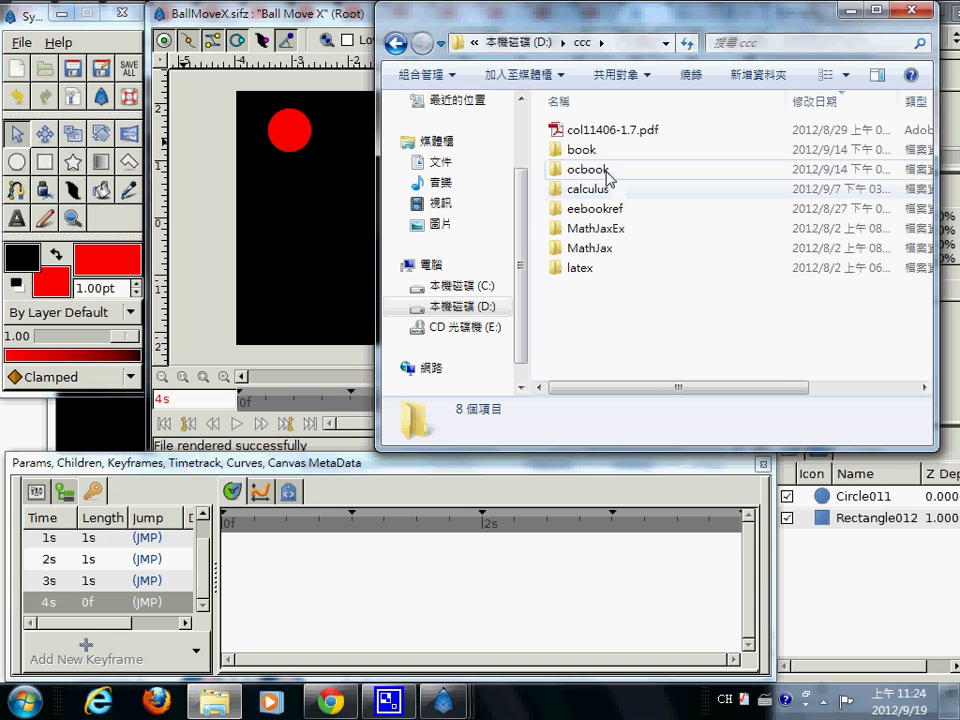
left_click(397, 43)
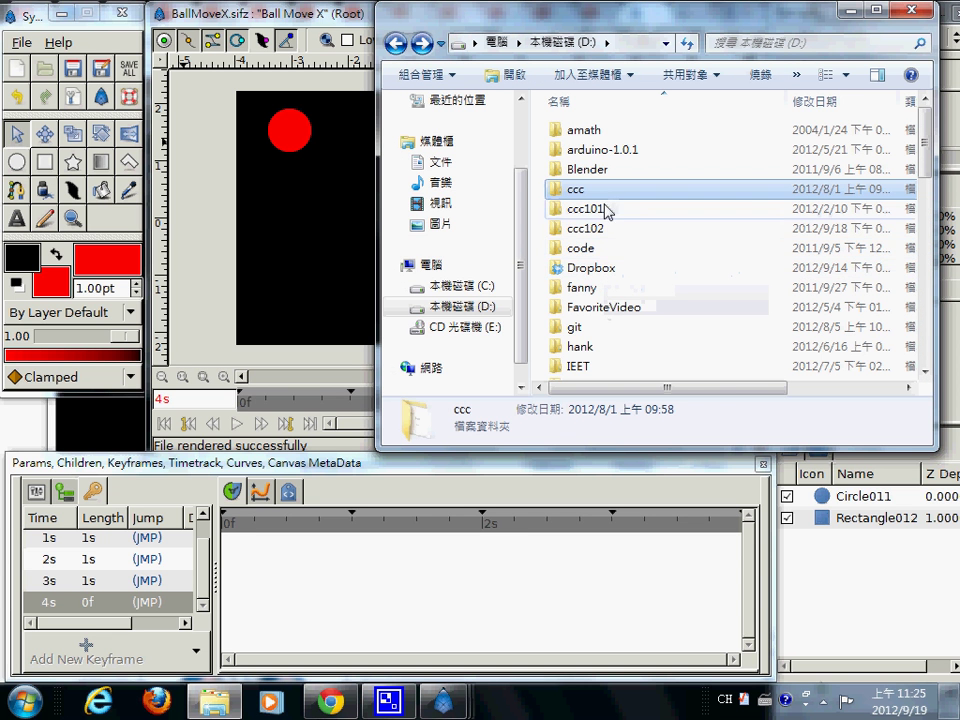
Open the Synfig folder inside ccc102 and look through the rendered BallMoveX PNG frames to the end of the list
double_click(588, 228)
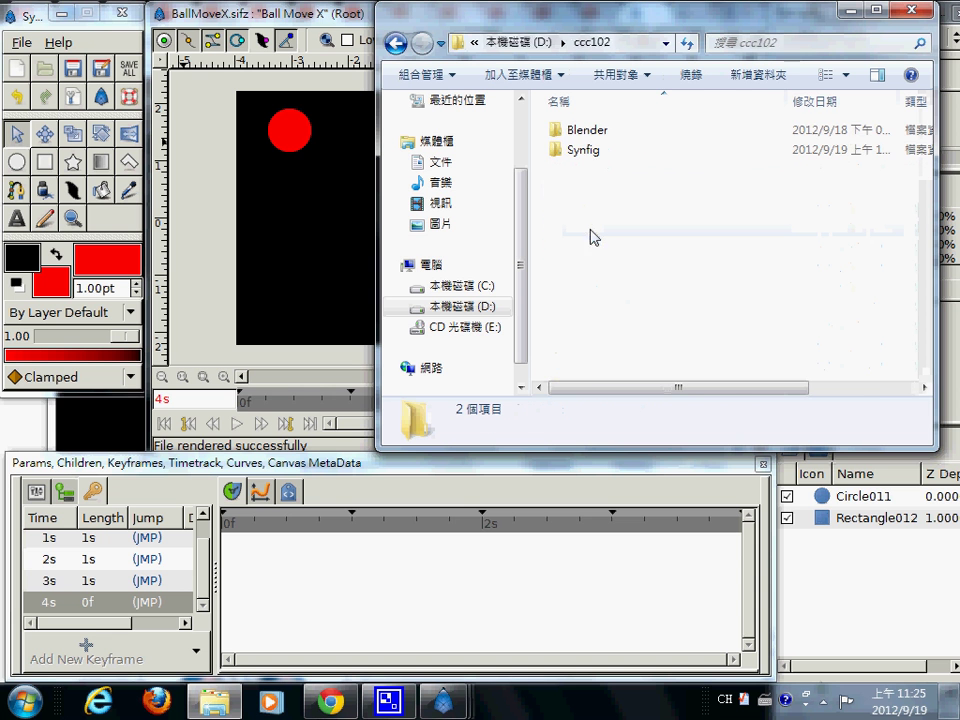
double_click(587, 152)
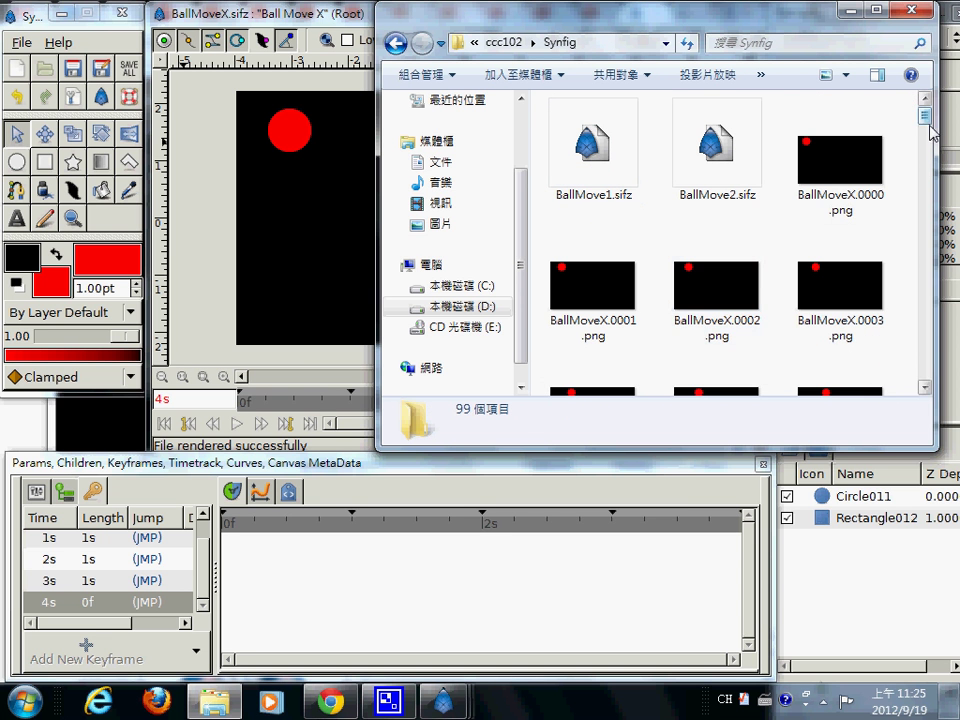
scroll(928, 140, "down", 3)
left_click_drag(930, 155, 934, 410)
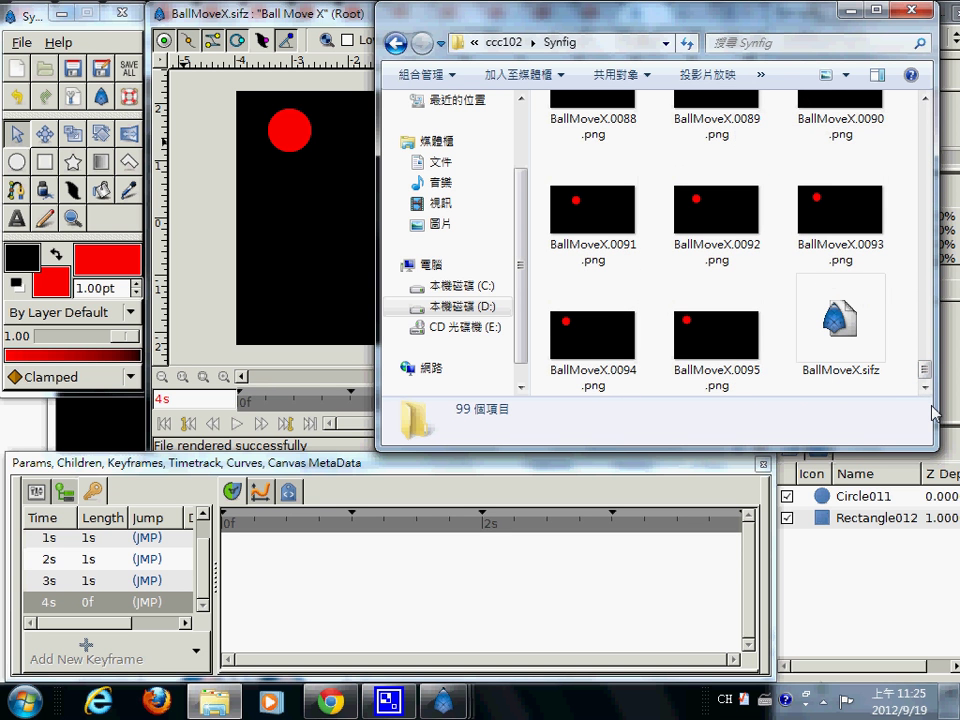
Switch back to Synfig Studio and save the BallMoveX.sifz animation
left_click(208, 146)
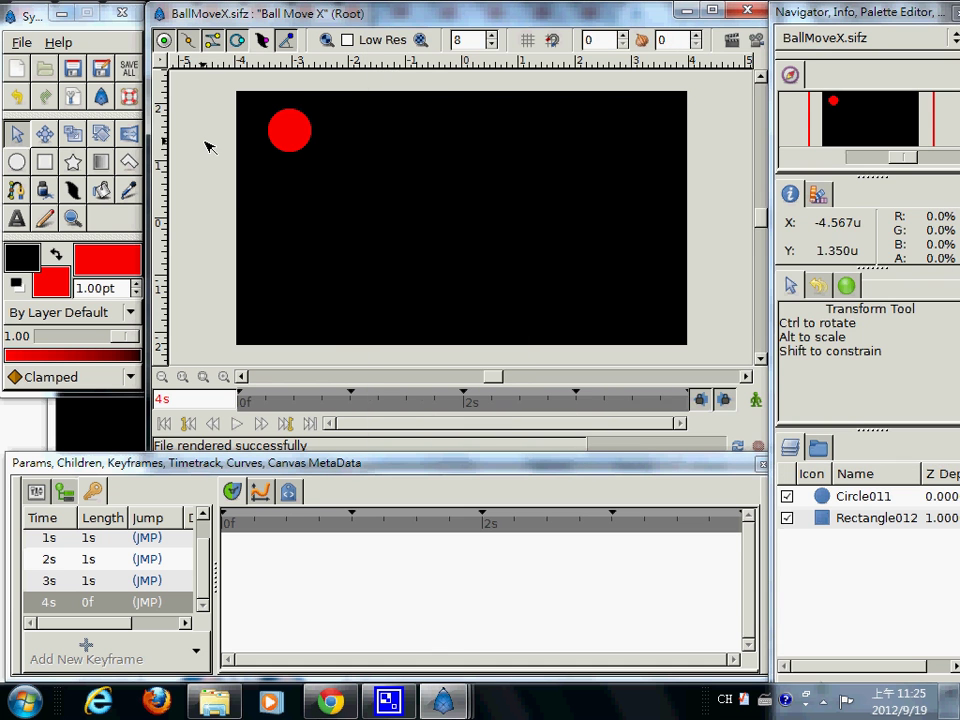
left_click(162, 64)
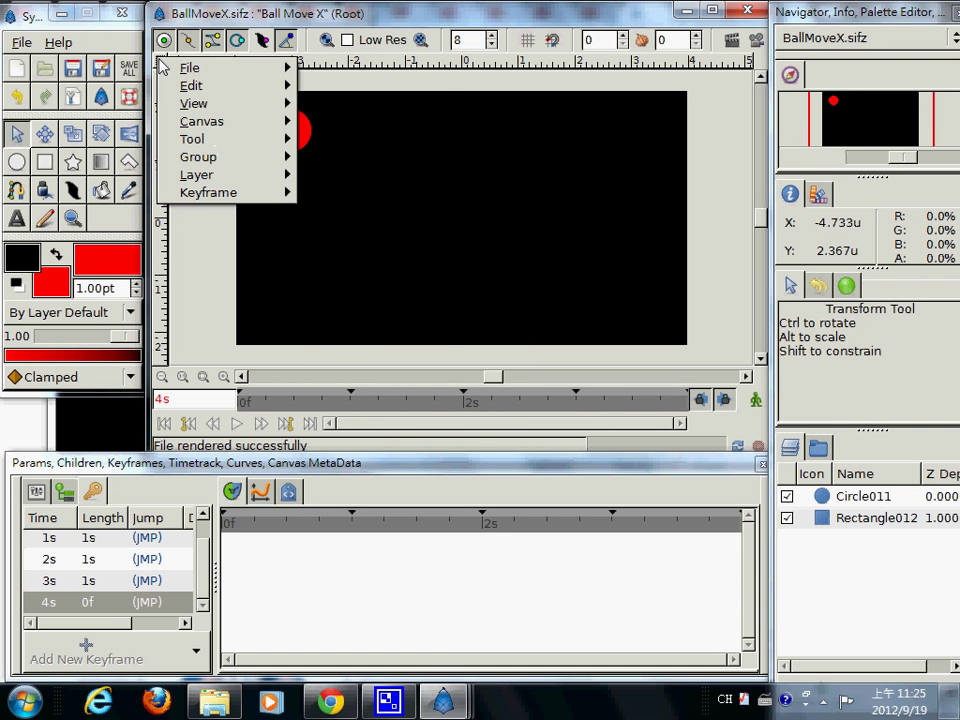
mouse_move(185, 67)
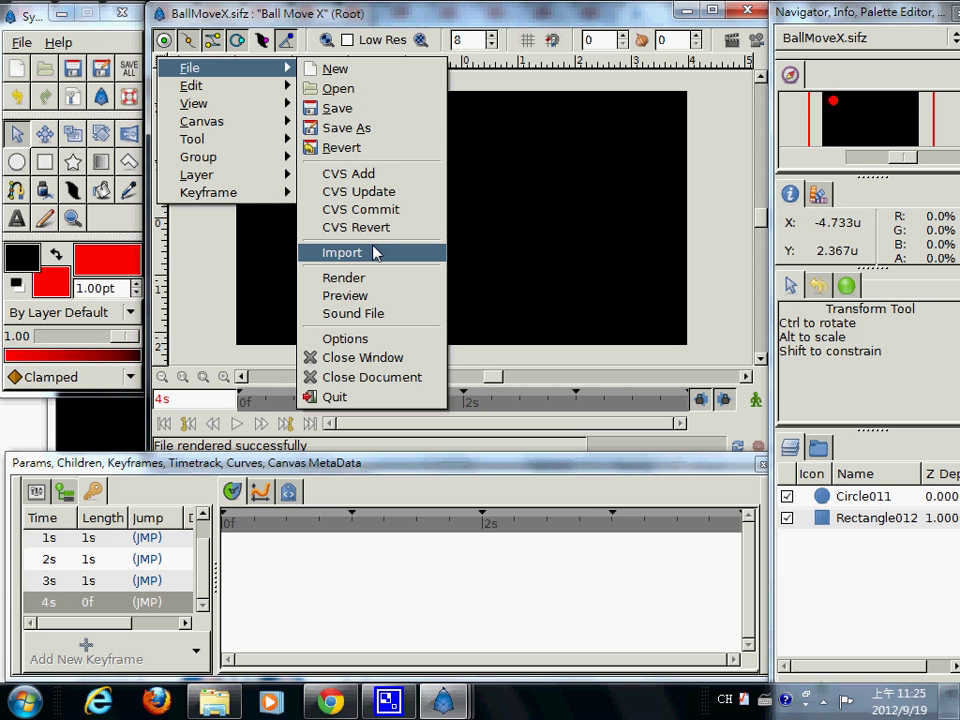
left_click(366, 110)
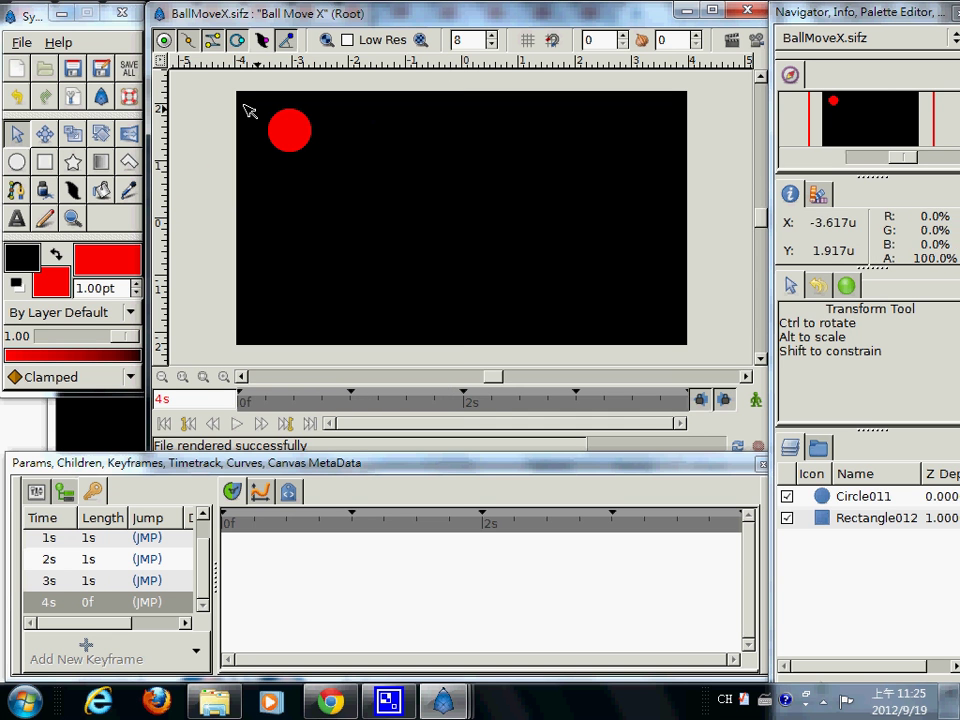
left_click(161, 61)
mouse_move(208, 104)
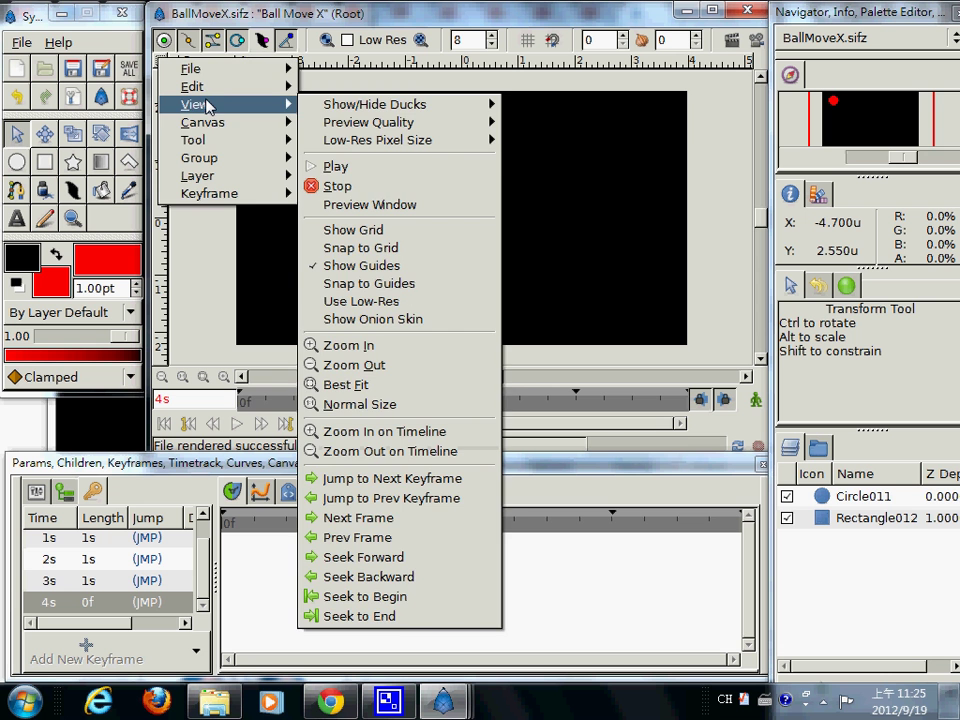
mouse_move(269, 70)
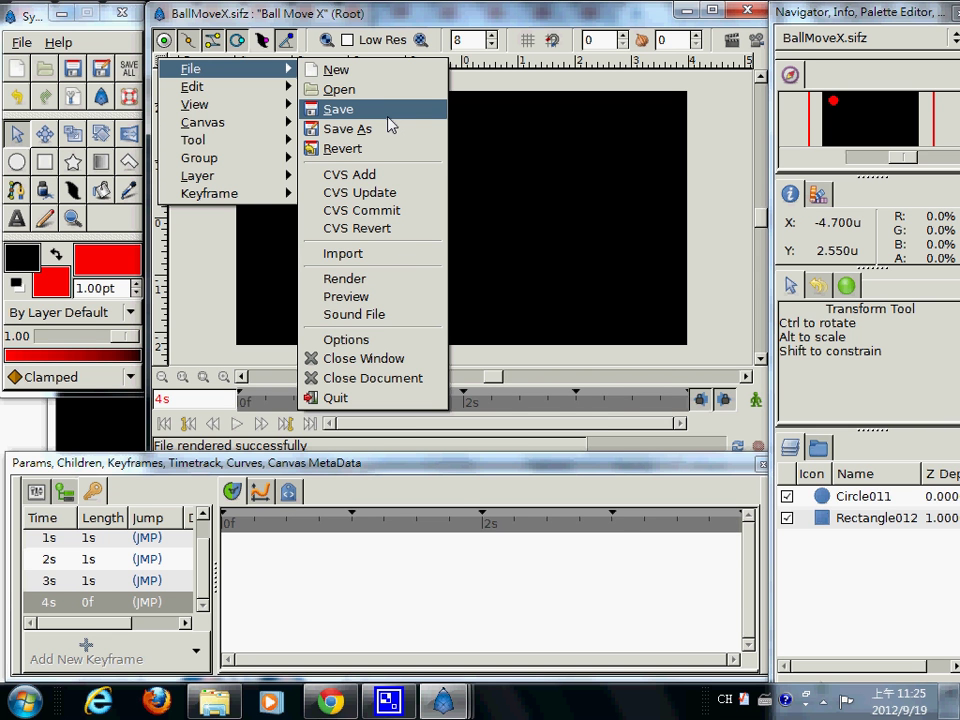
mouse_move(282, 97)
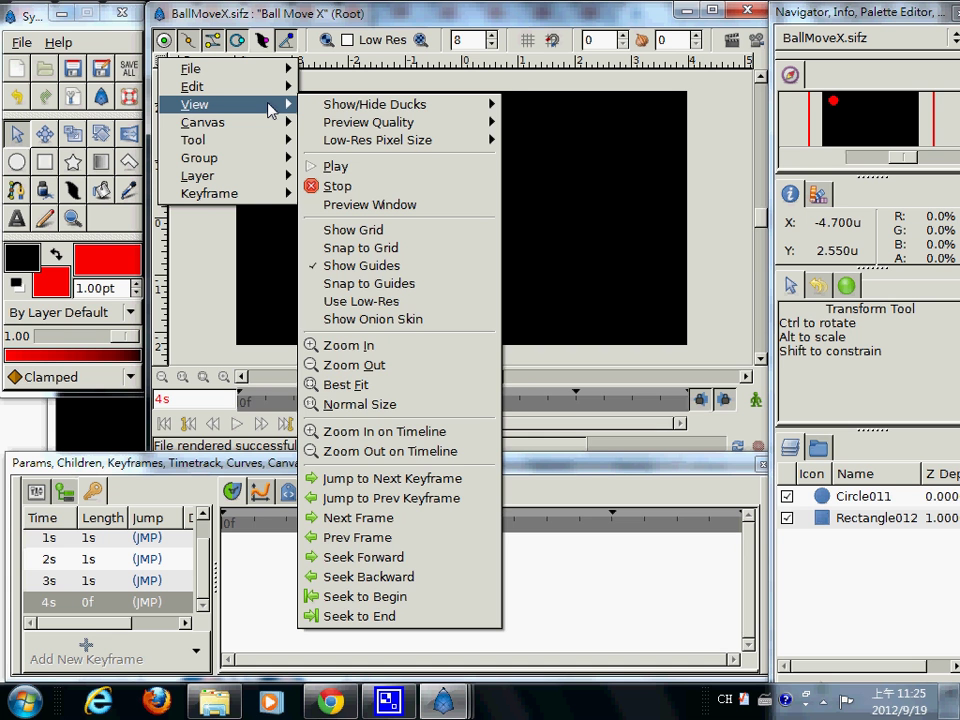
mouse_move(270, 147)
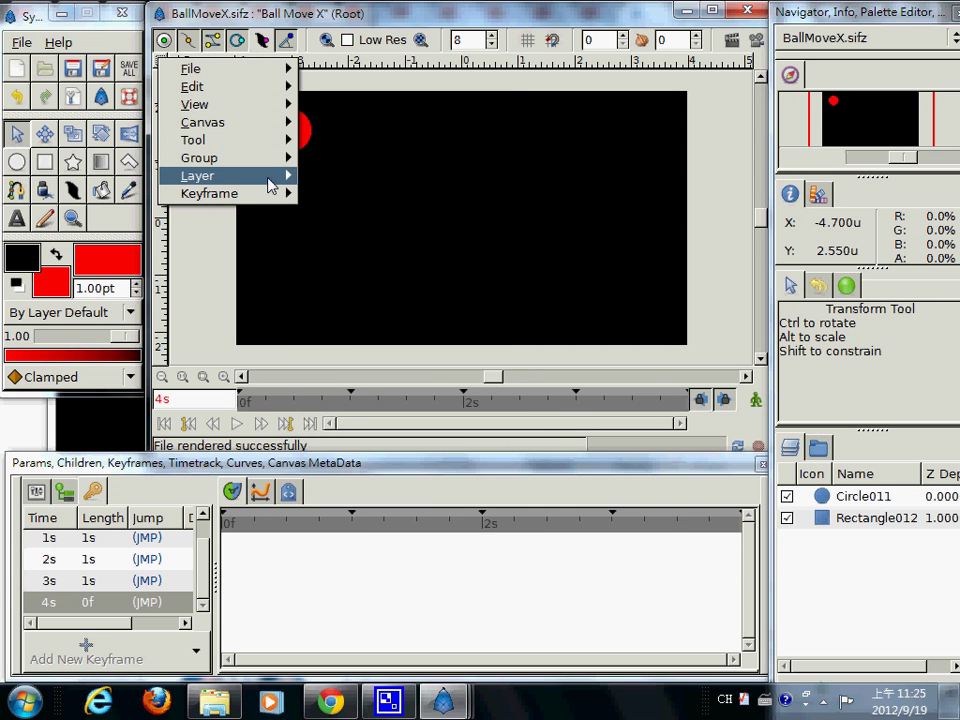
mouse_move(270, 183)
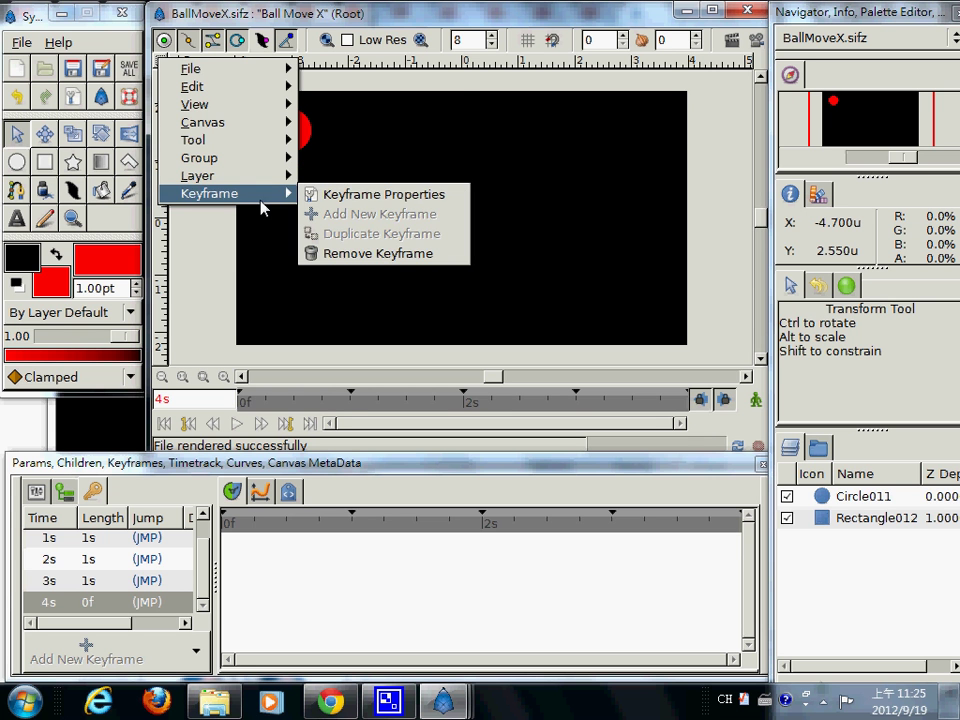